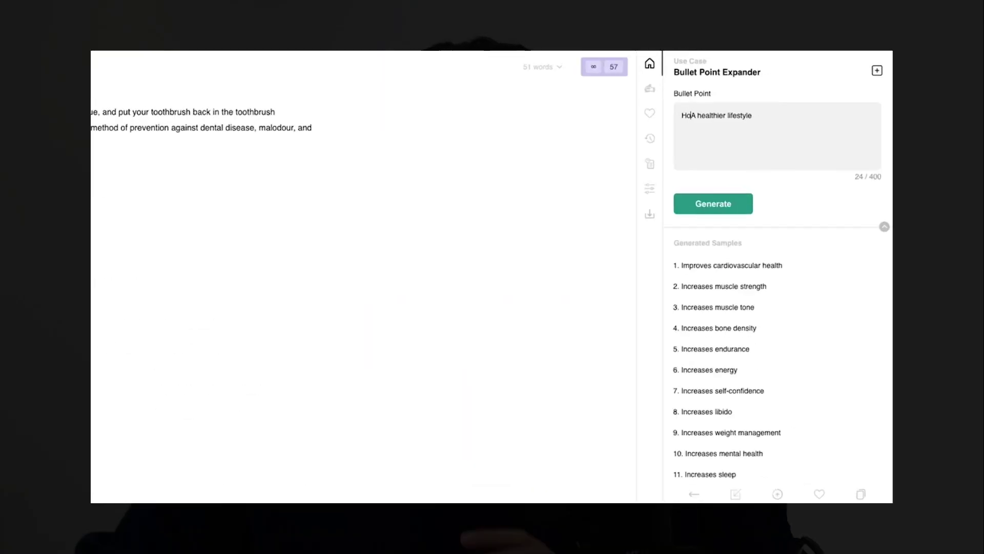
Step: Enter text in the demo document and get alternative wordings for its last sentence
text(w to create one.)
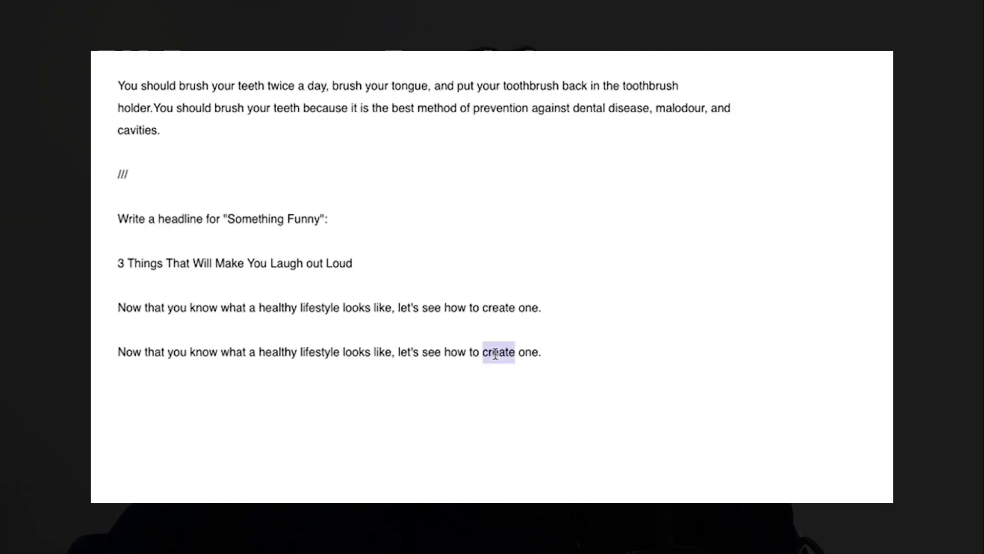
triple_click(495, 354)
click(560, 359)
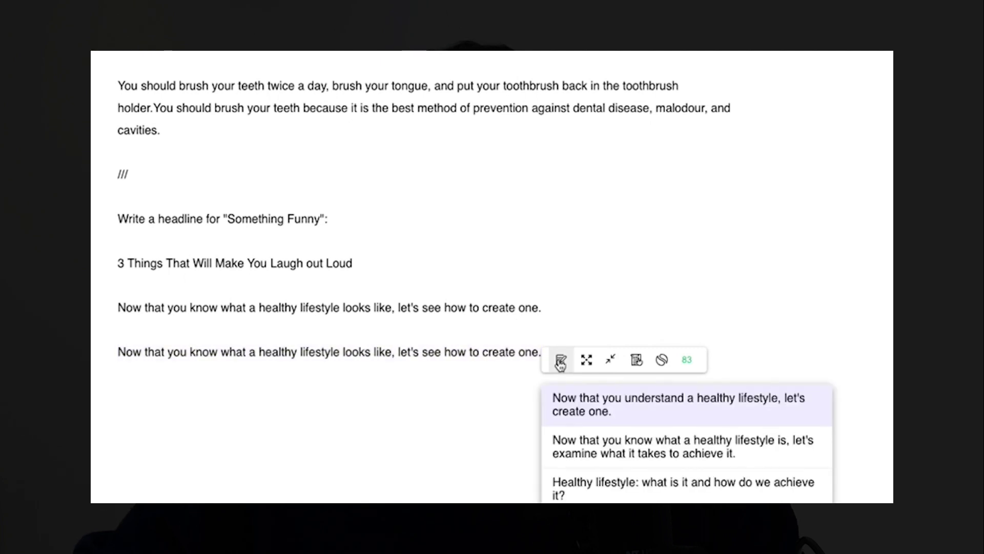
scroll(631, 420, down, 2)
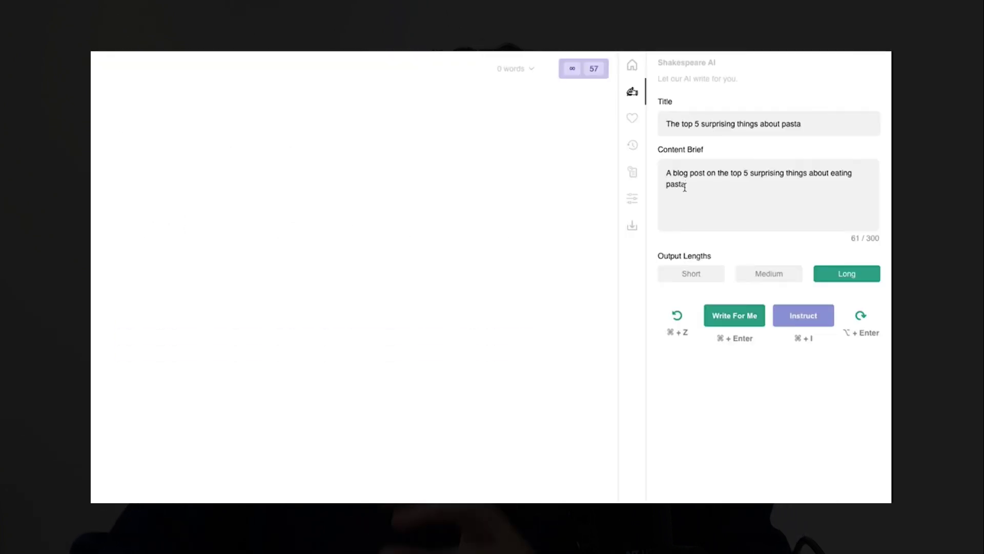
Step: Have the AI write the pasta text via Write For Me and Instruct, then view History
key(super+Return)
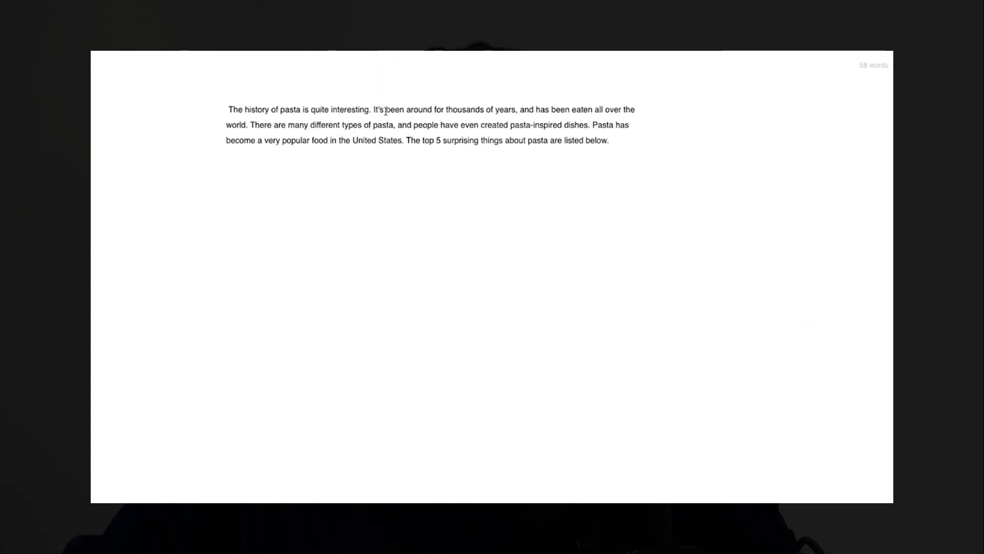
key(super+i)
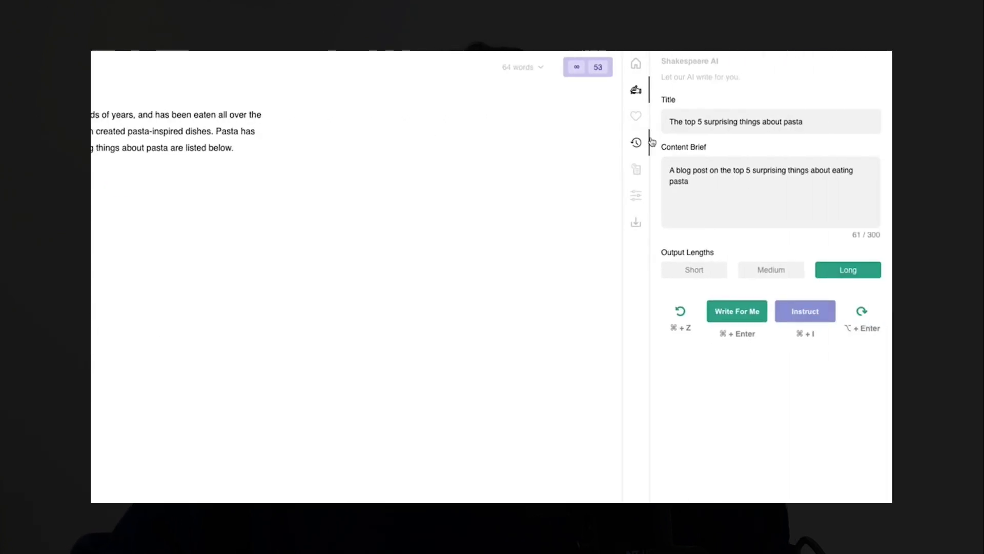
click(636, 170)
Step: Open the editor settings from the sidebar
click(636, 195)
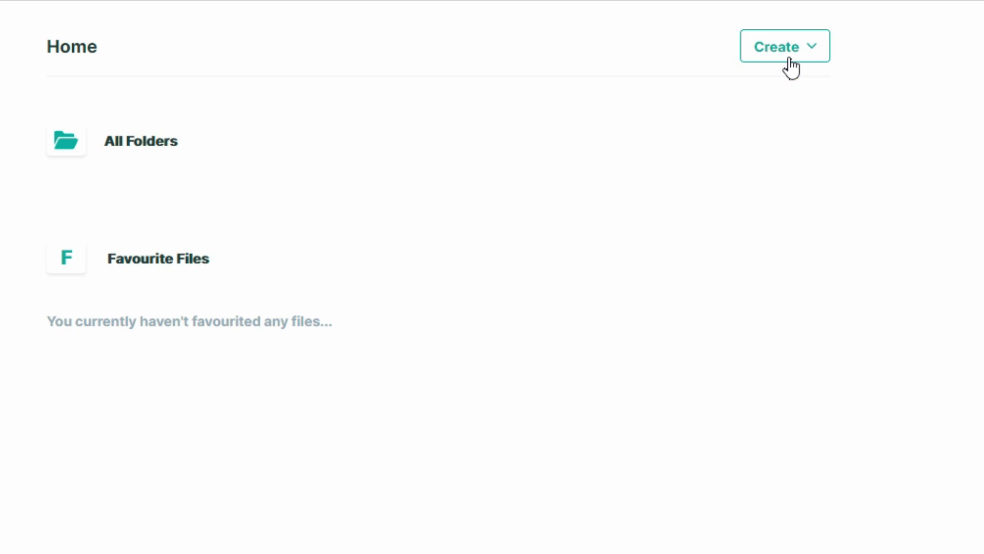
Step: Create a new folder named 'Dog Training'
click(792, 65)
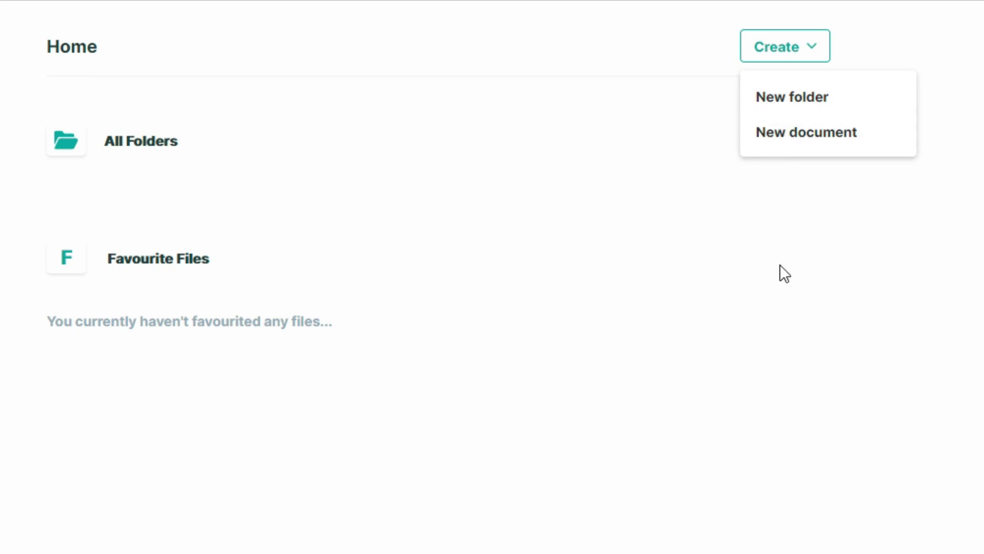
click(790, 106)
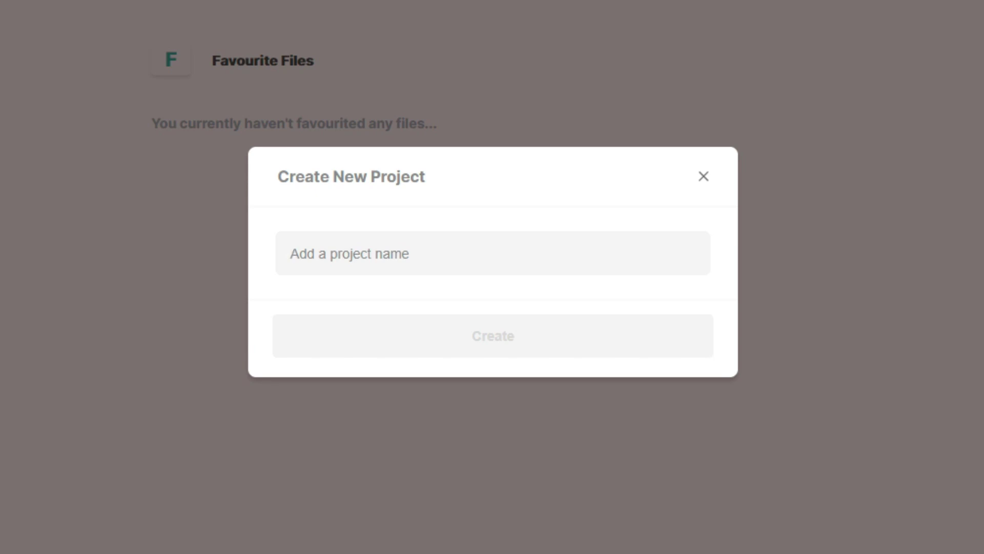
text(Dog Training)
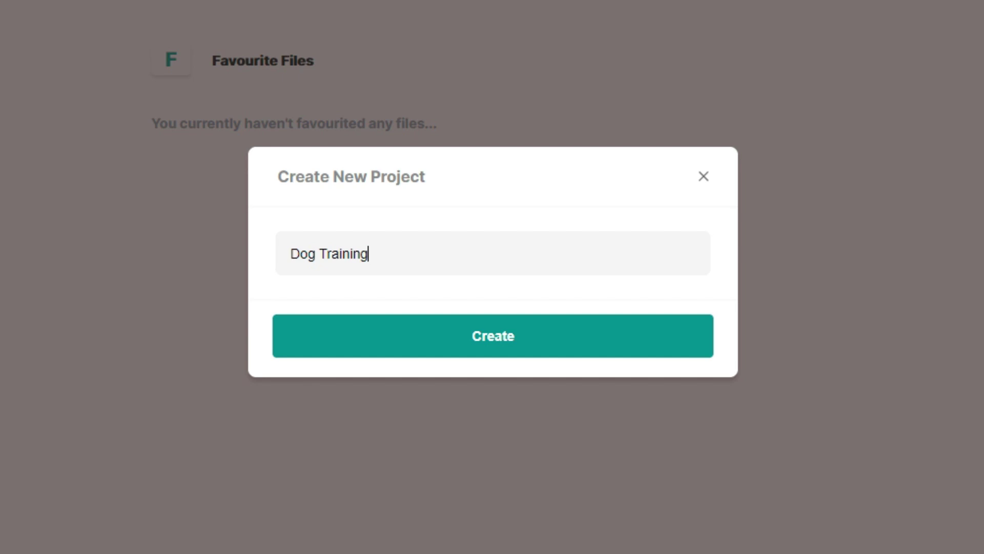
click(553, 336)
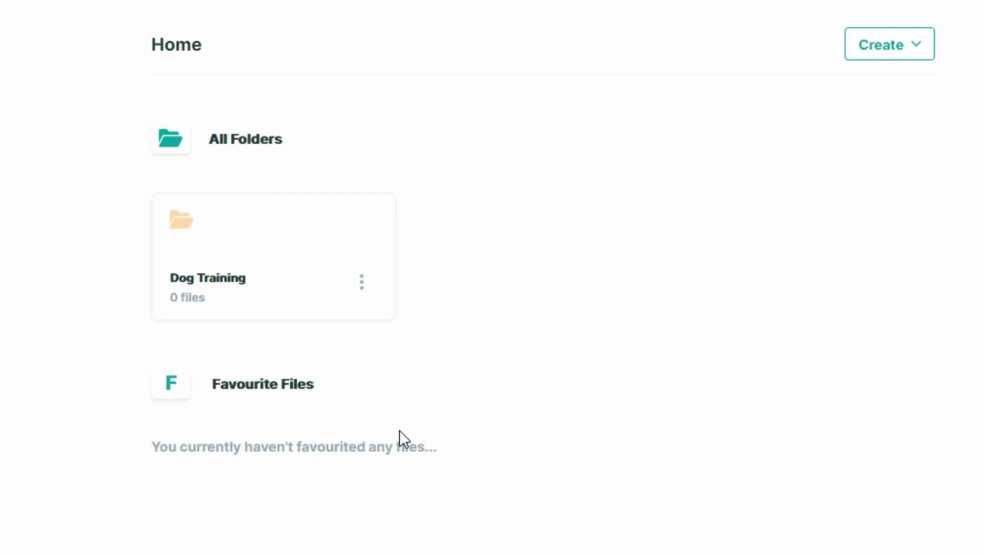
Step: Inside Dog Training, add a new document named 'How to train a dog'
click(217, 248)
click(884, 54)
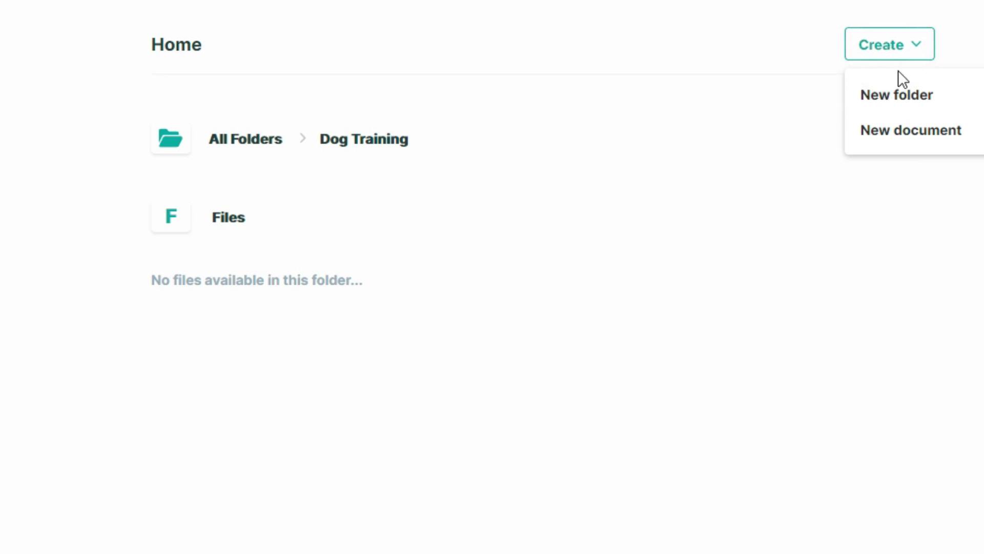
click(911, 131)
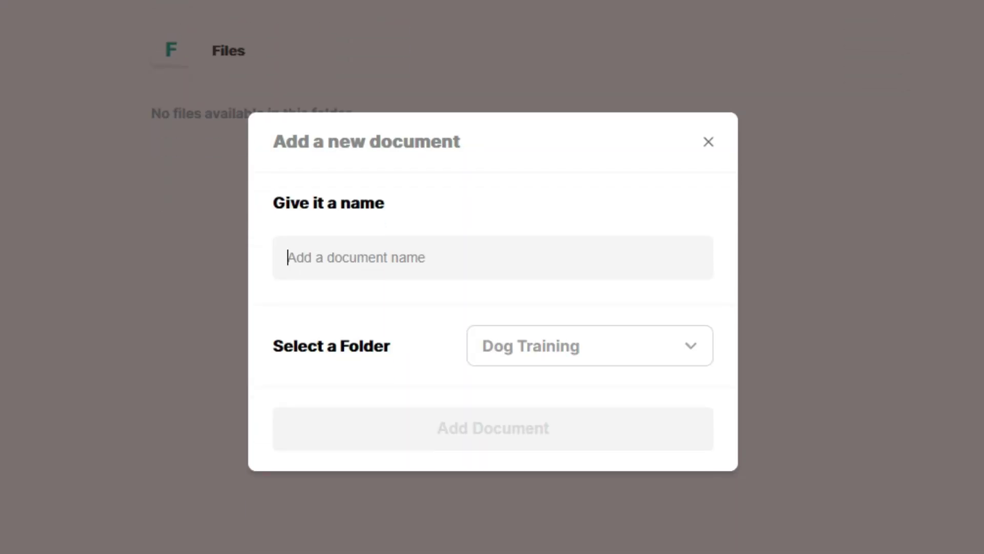
text(How to train a dog)
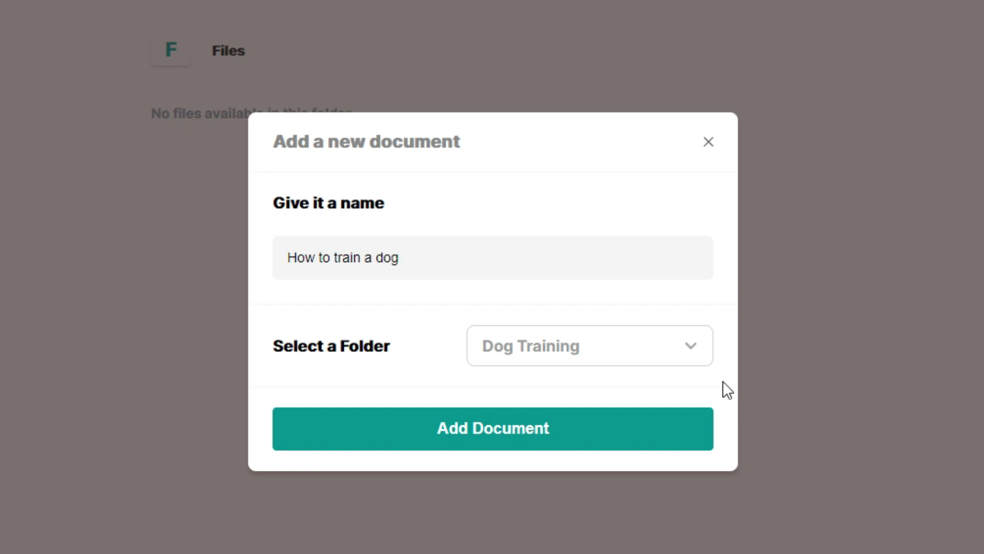
click(670, 352)
click(604, 391)
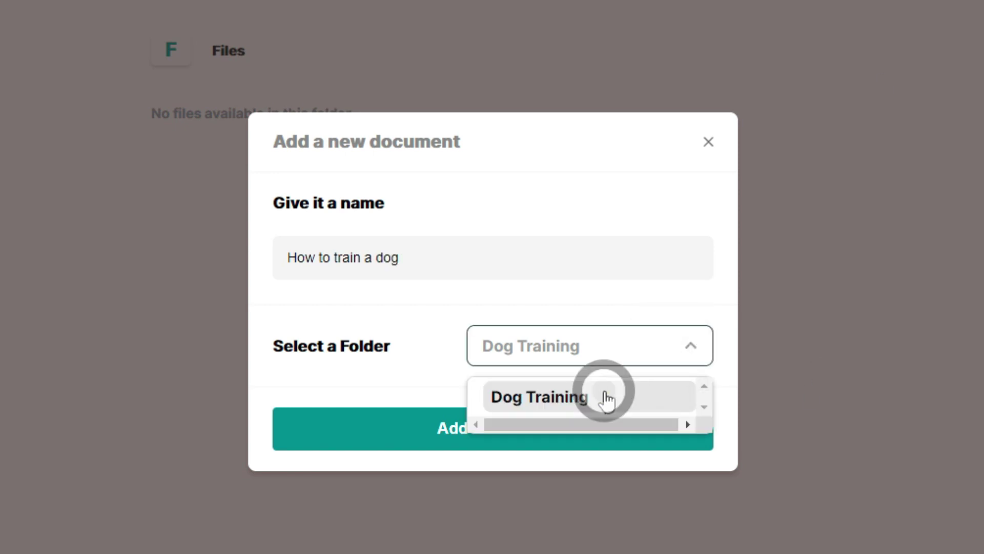
click(511, 451)
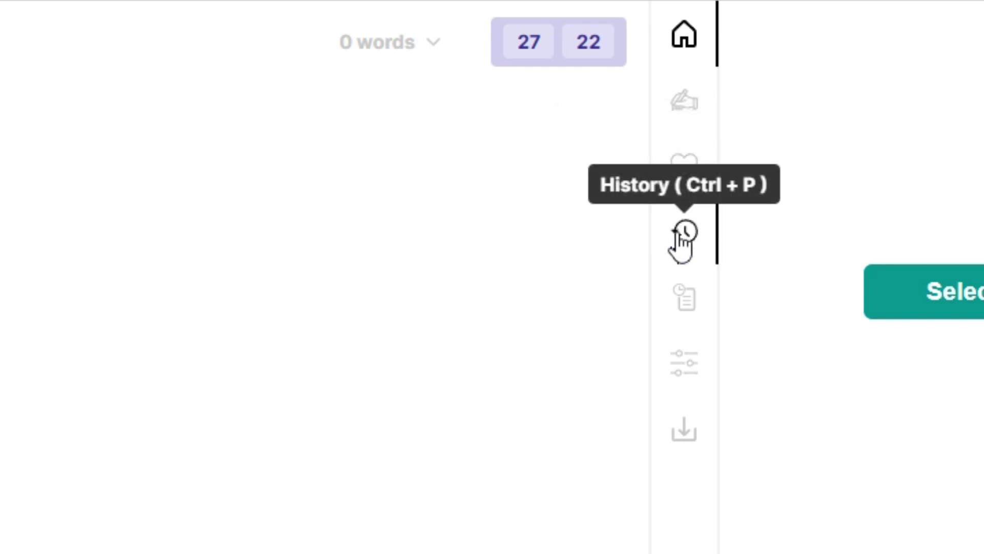
click(679, 302)
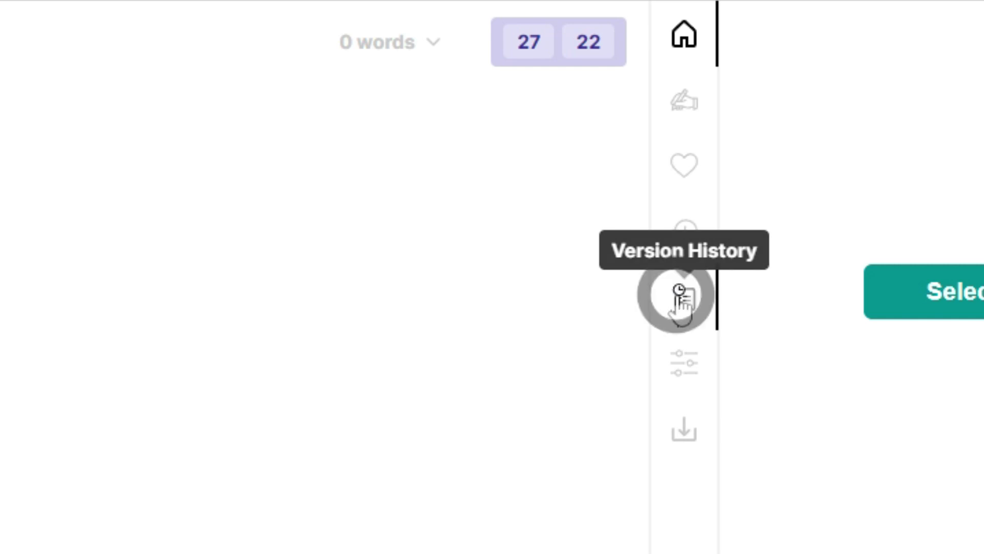
click(684, 363)
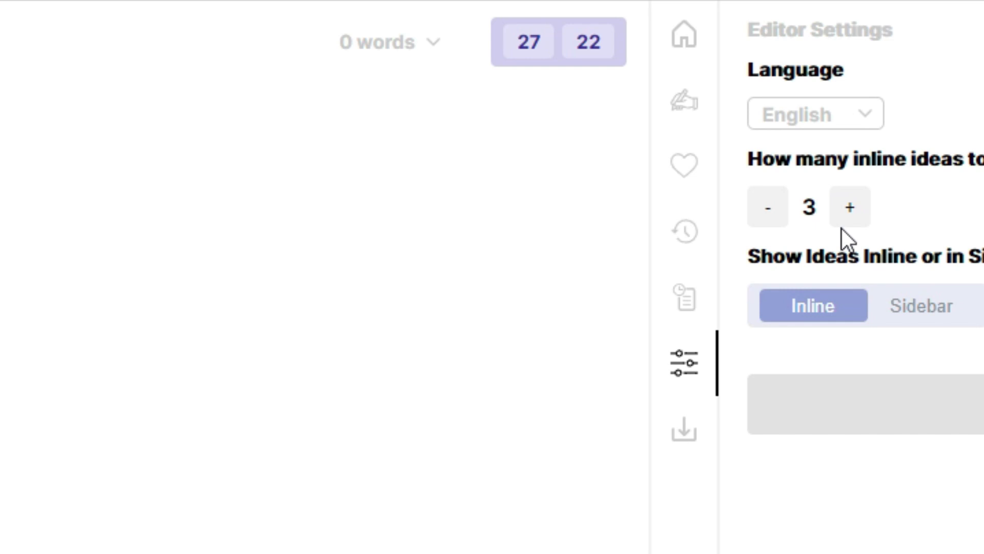
click(841, 212)
click(785, 213)
click(784, 213)
click(848, 215)
click(685, 430)
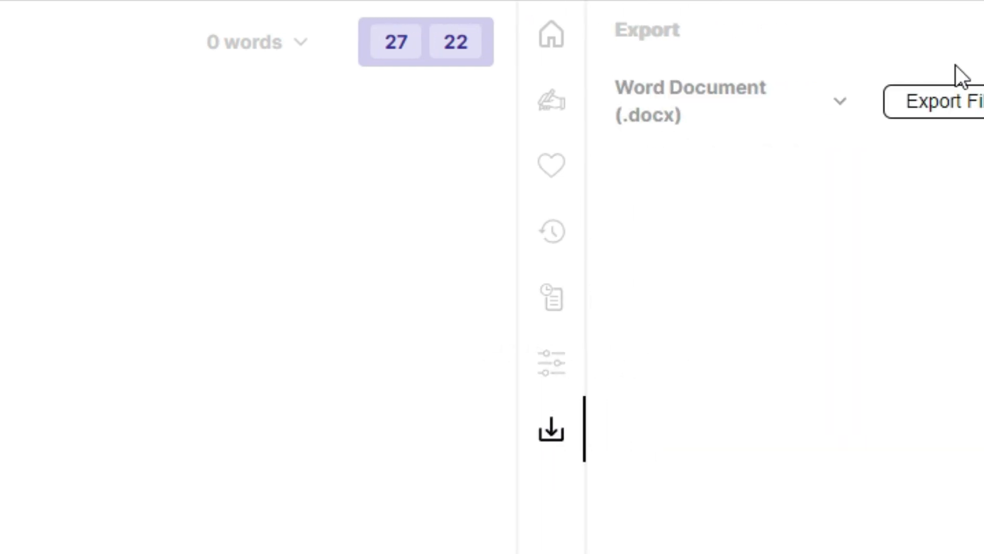
click(914, 122)
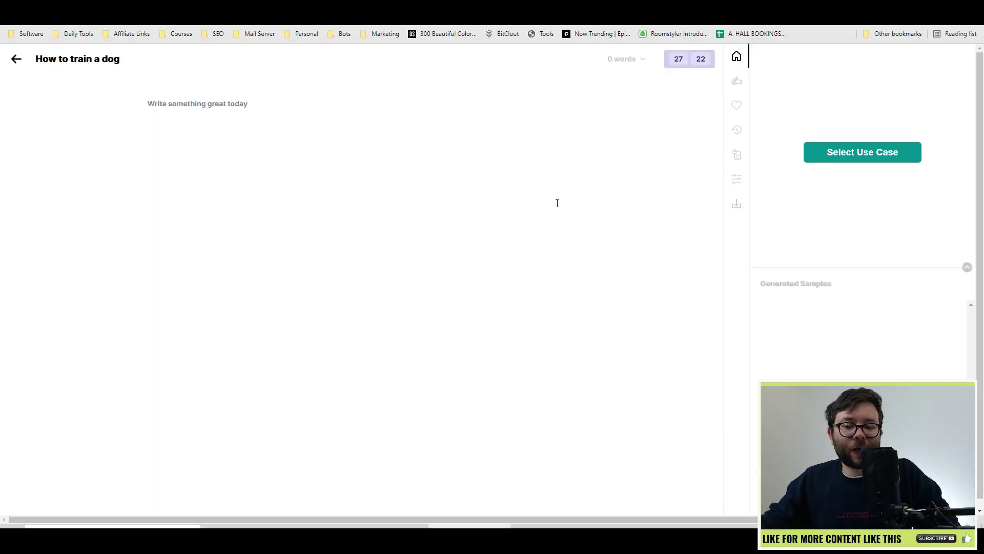
Step: Browse the task categories and pick Blog Content's Blog Outline as the document's use case
click(855, 154)
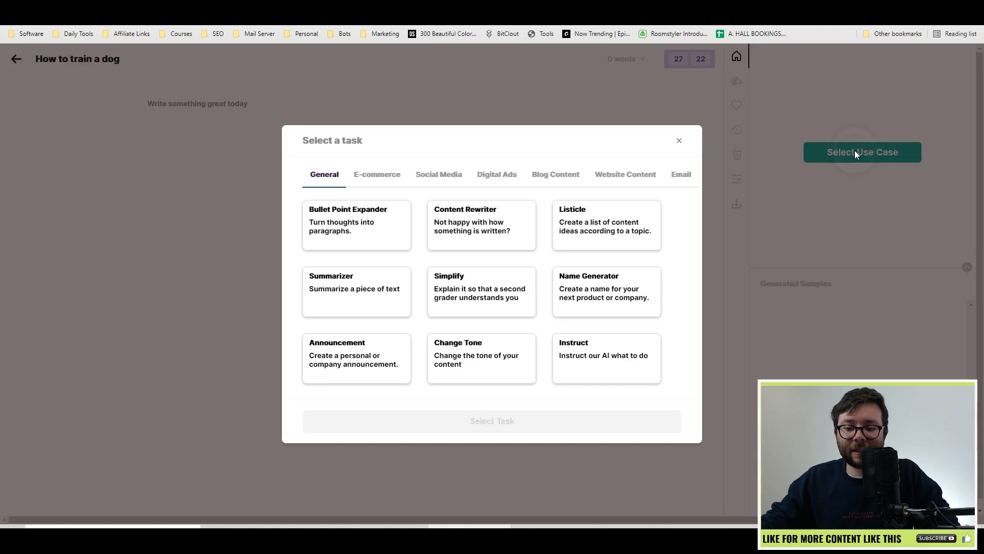
click(391, 183)
click(439, 176)
click(507, 176)
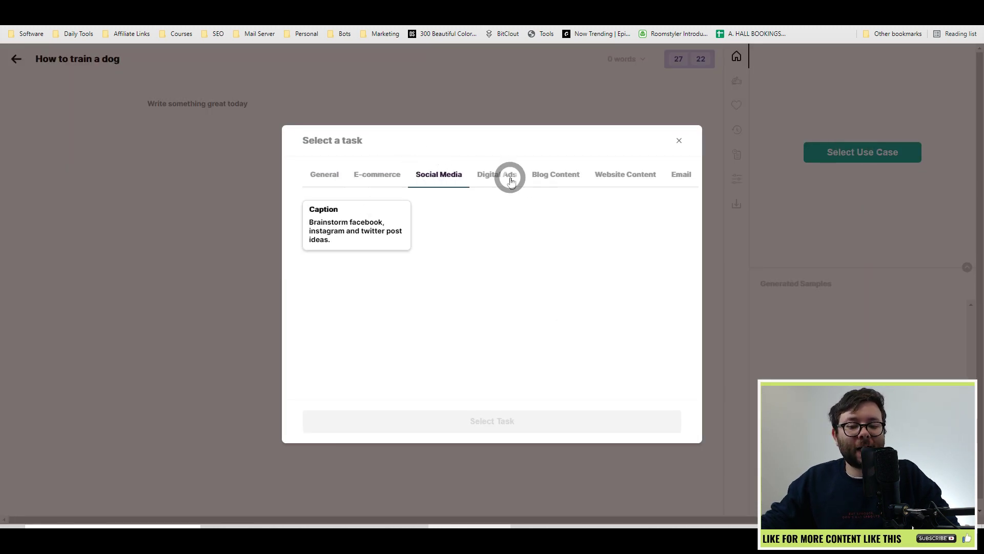
click(559, 181)
click(640, 180)
click(683, 180)
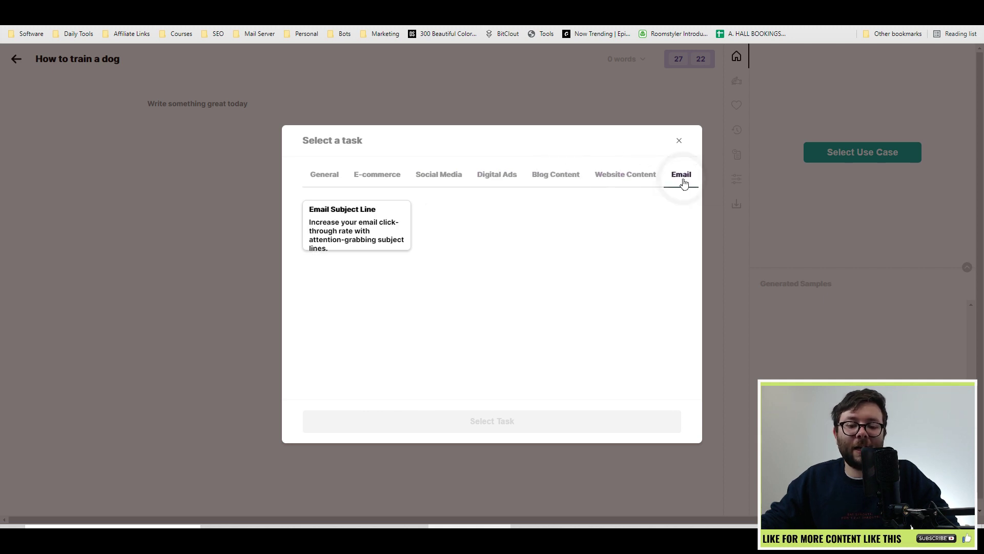
click(552, 186)
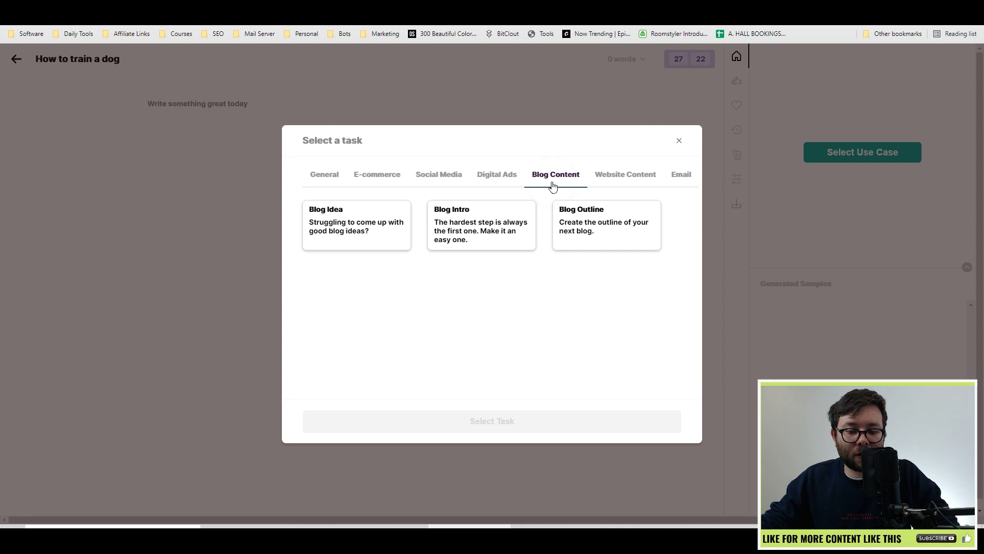
click(603, 224)
click(546, 423)
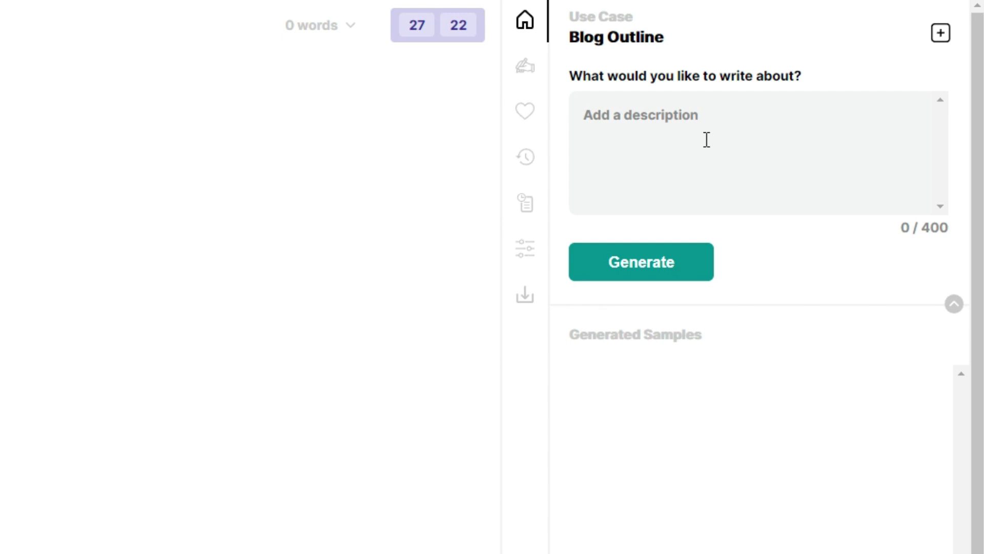
text(how to train a dog to sit)
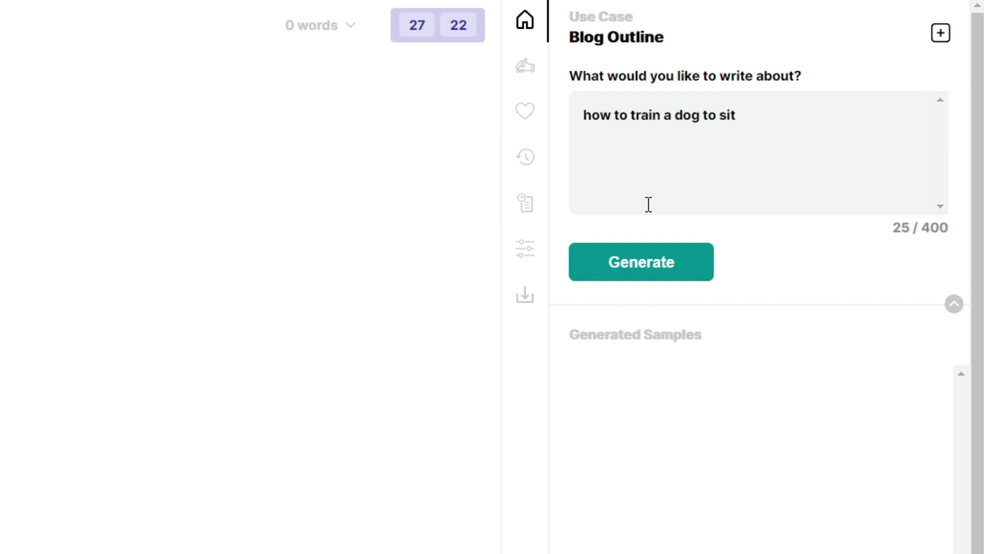
click(610, 279)
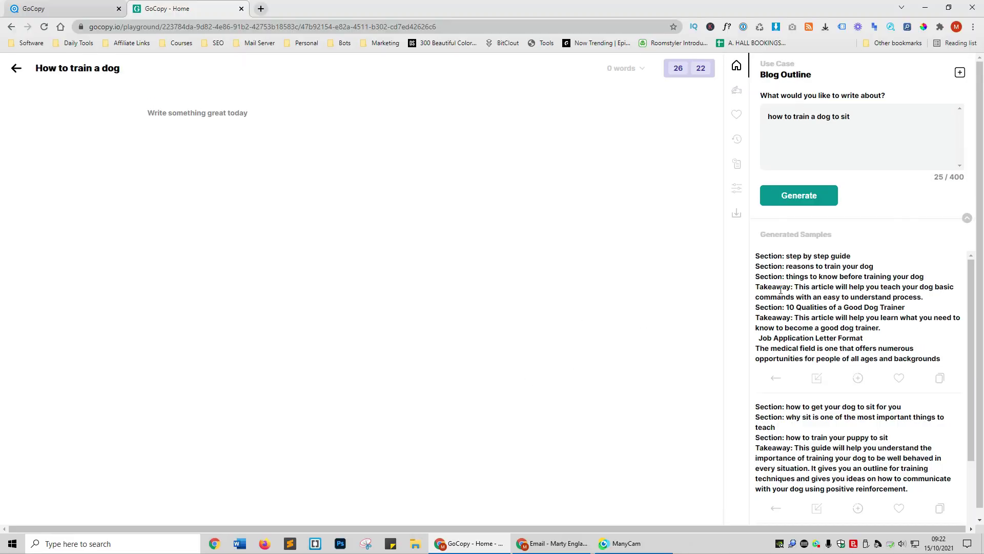
drag(756, 257, 879, 253)
click(801, 278)
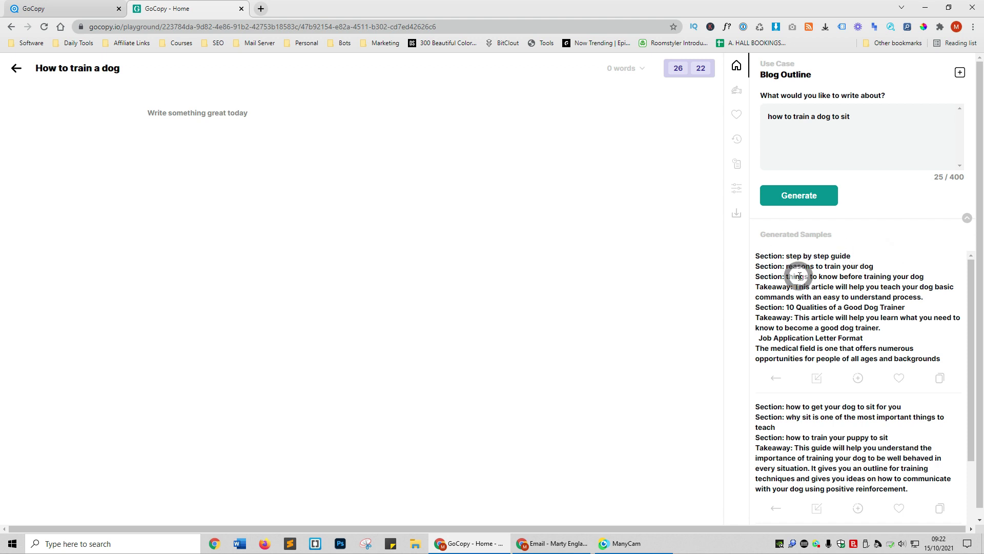
drag(762, 282, 850, 289)
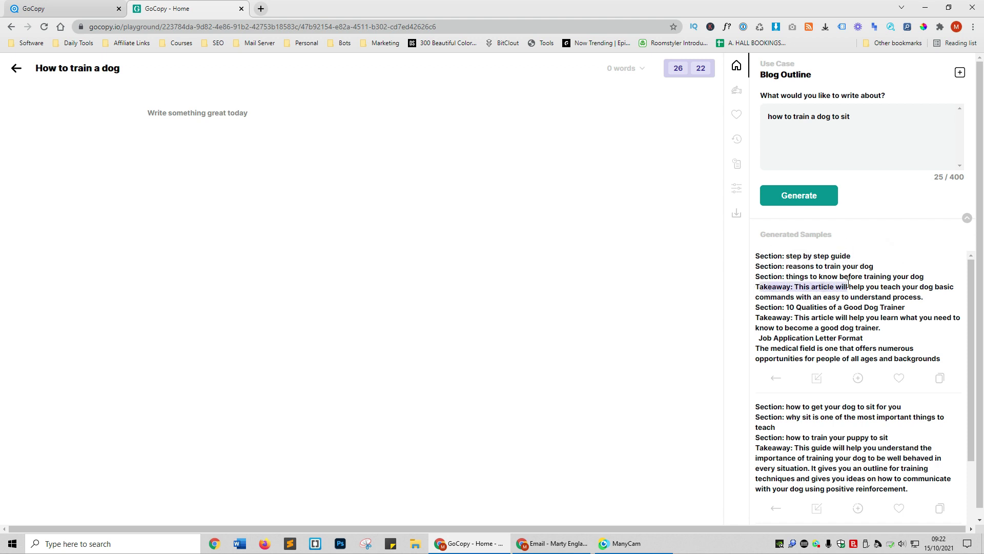
click(928, 297)
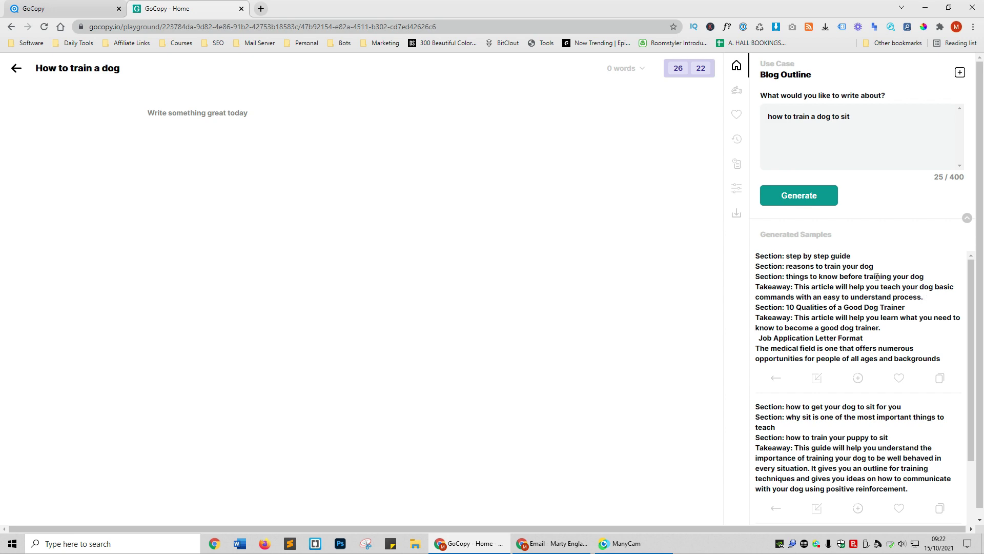
scroll(877, 278, down, 2)
scroll(807, 338, up, 2)
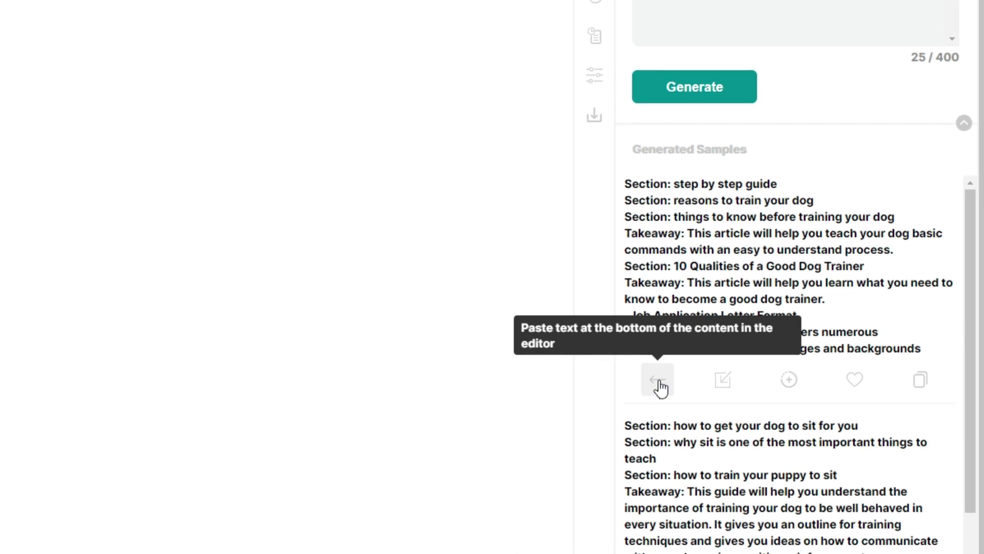
Step: Insert the first outline sample after the Trainer heading, then like it and check the liked samples
click(614, 388)
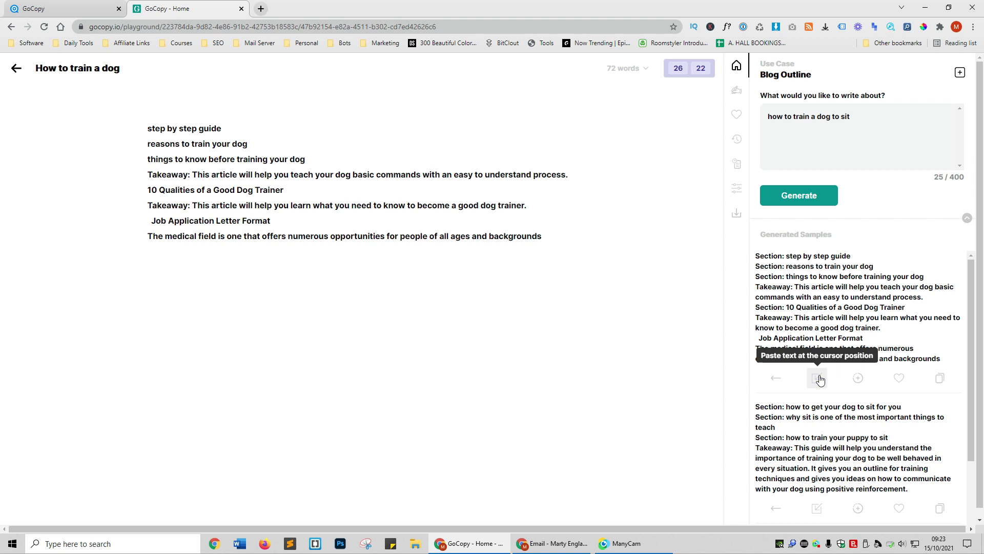
click(294, 191)
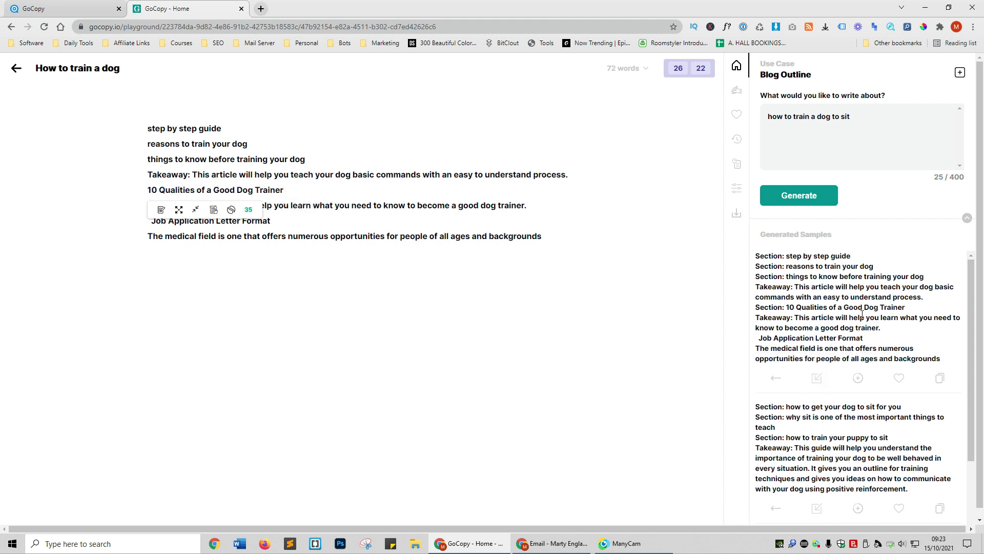
click(818, 380)
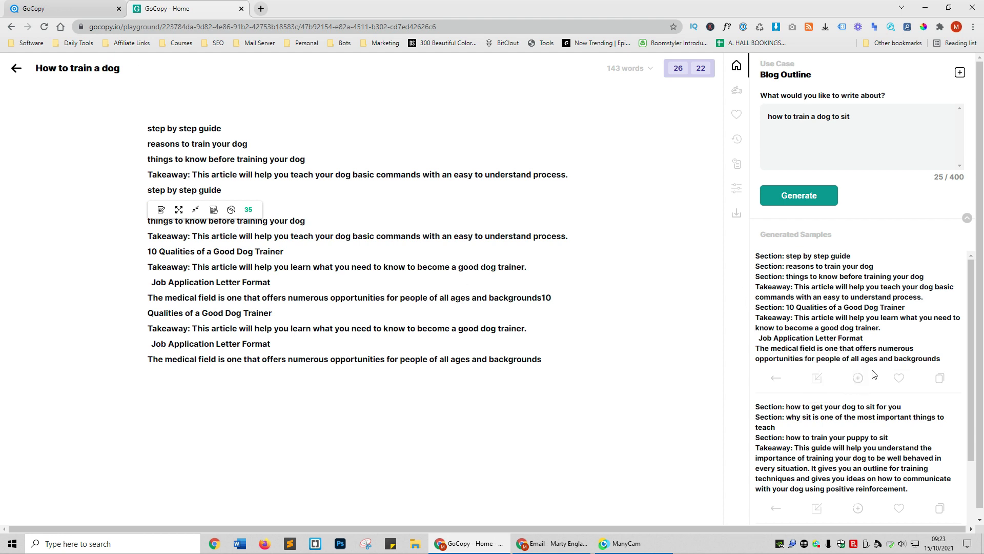
click(899, 378)
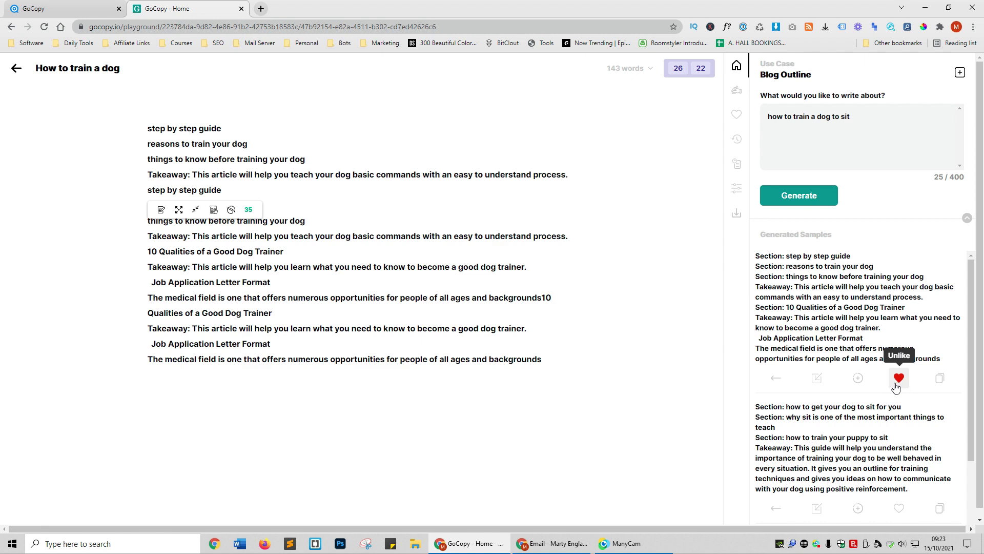
click(737, 115)
click(736, 66)
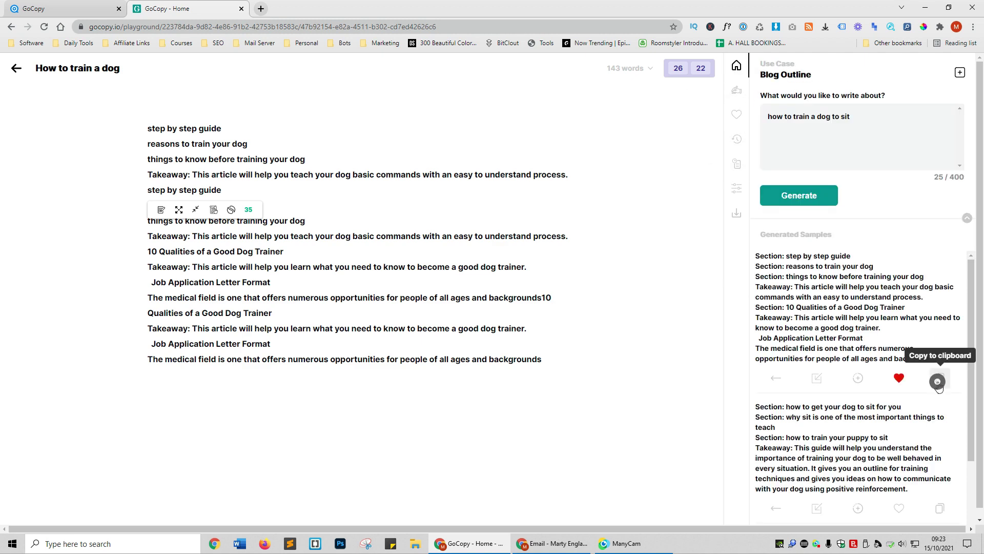
Step: Copy-paste the first outline, then insert the third outline sample into the emptied editor
click(939, 377)
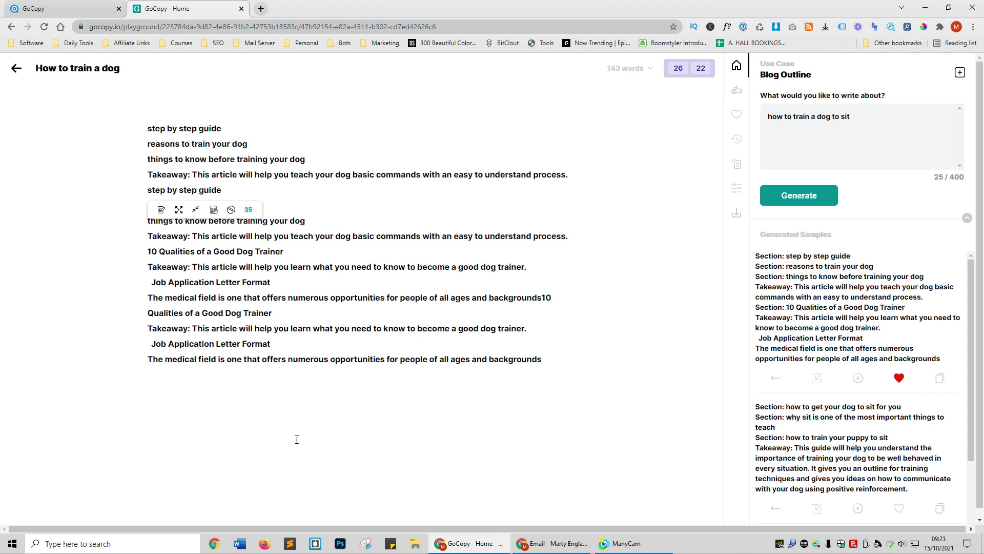
right_click(199, 397)
click(239, 303)
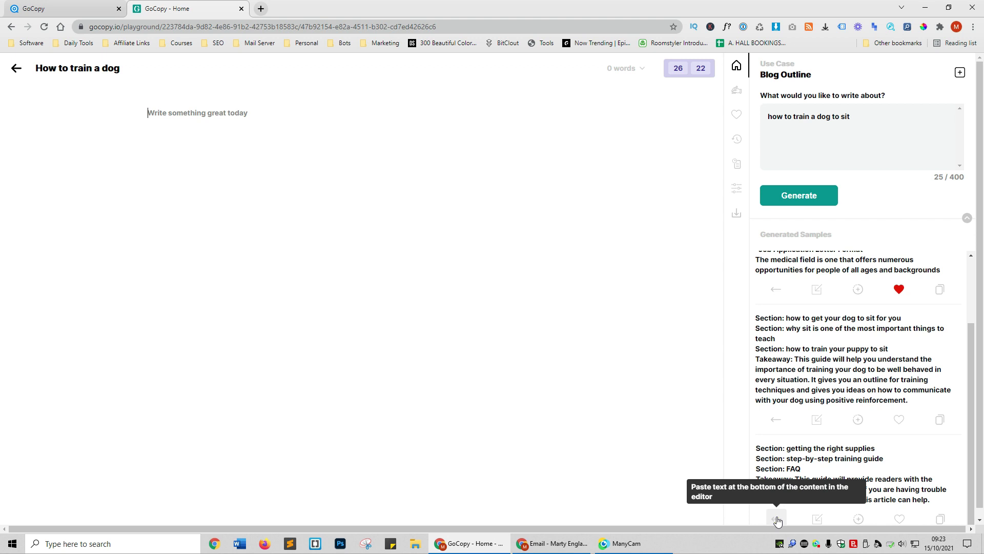
click(776, 519)
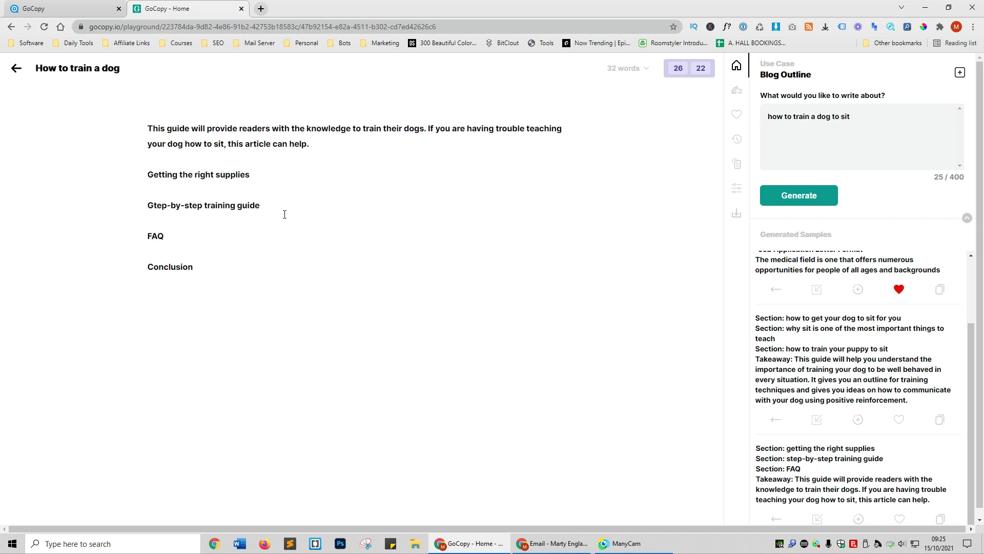
key(ctrl+a)
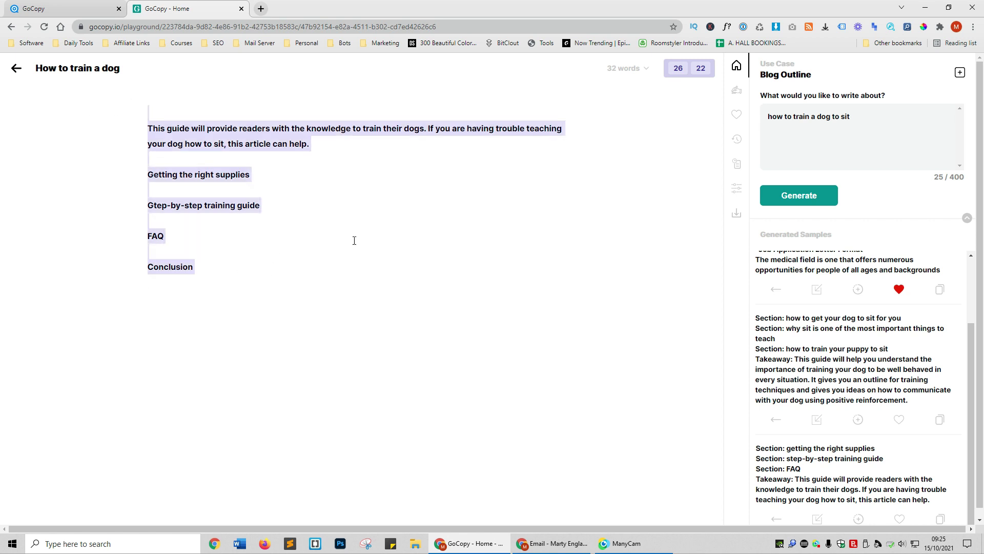
click(658, 199)
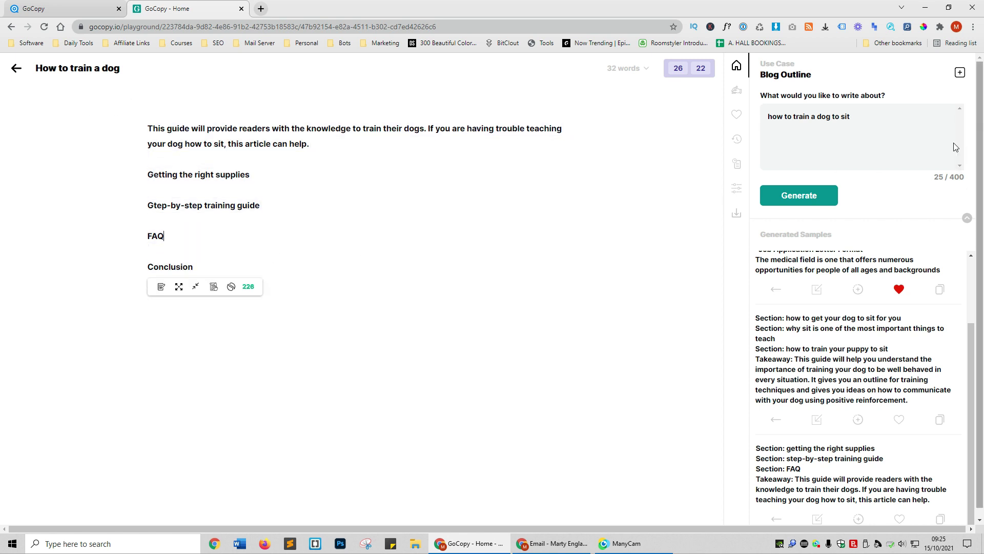
Step: With the Instruct task, generate text for 'The best supplies for teaching a dog to sit are'
click(960, 73)
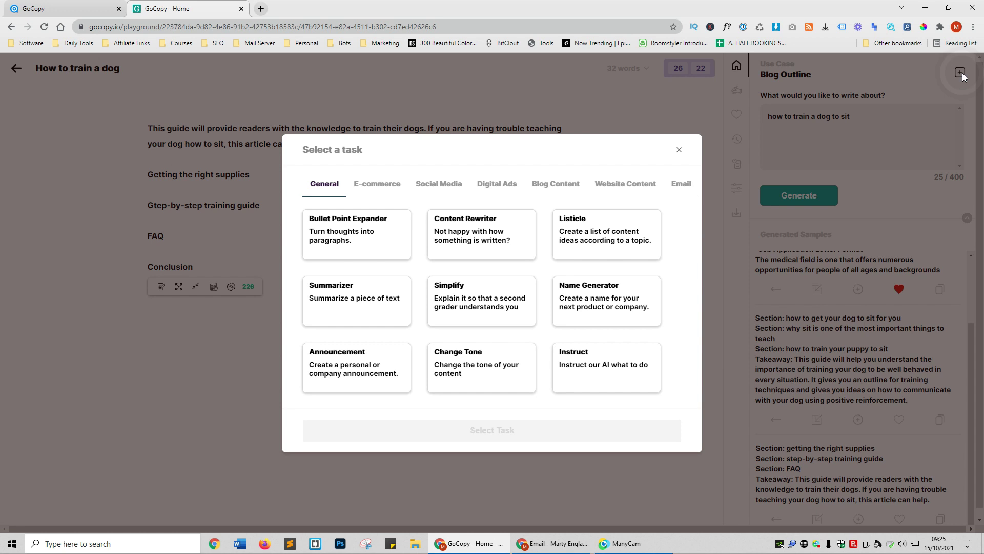
double_click(606, 380)
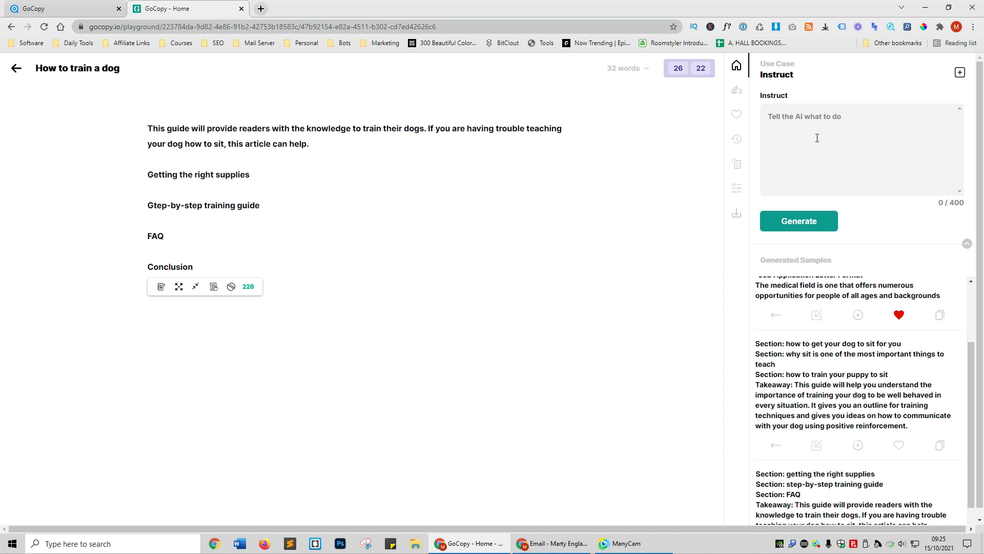
click(799, 140)
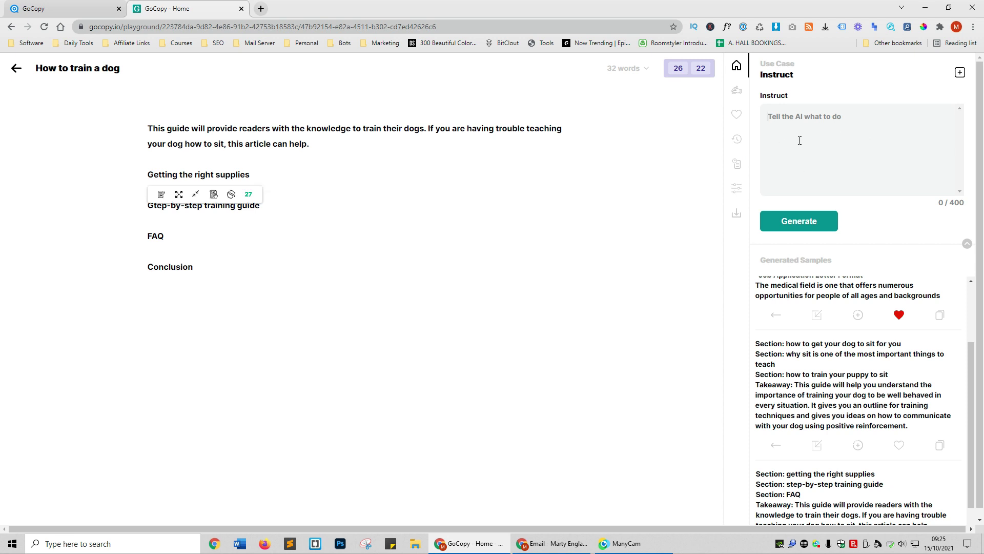
triple_click(185, 175)
click(905, 170)
text(The best supplies for teaching a dog to sit are)
click(787, 243)
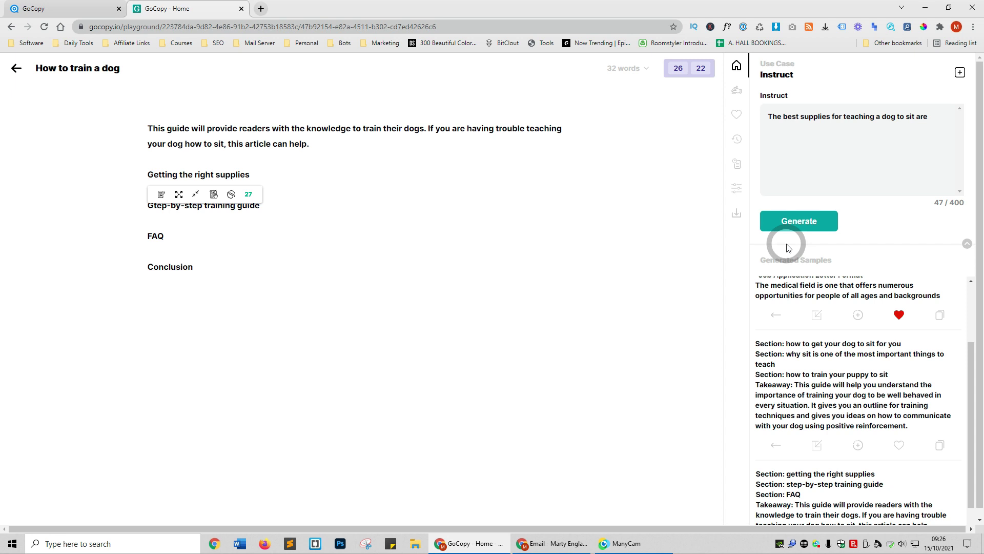
Step: Insert the generated supply list (treats, long retractable leash) below the supplies heading and request similar ideas
scroll(845, 359, down, 2)
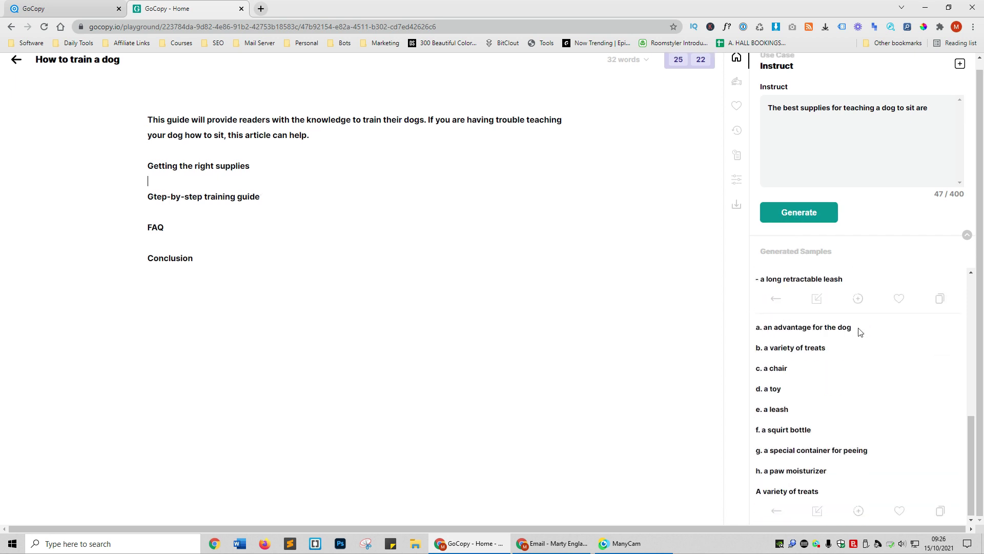
scroll(783, 385, up, 3)
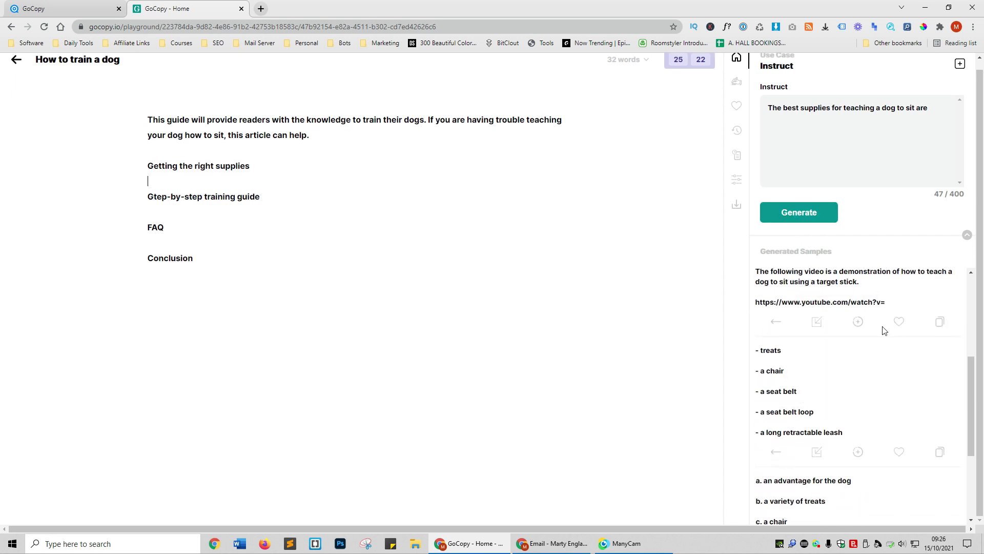
scroll(879, 330, down, 2)
click(154, 181)
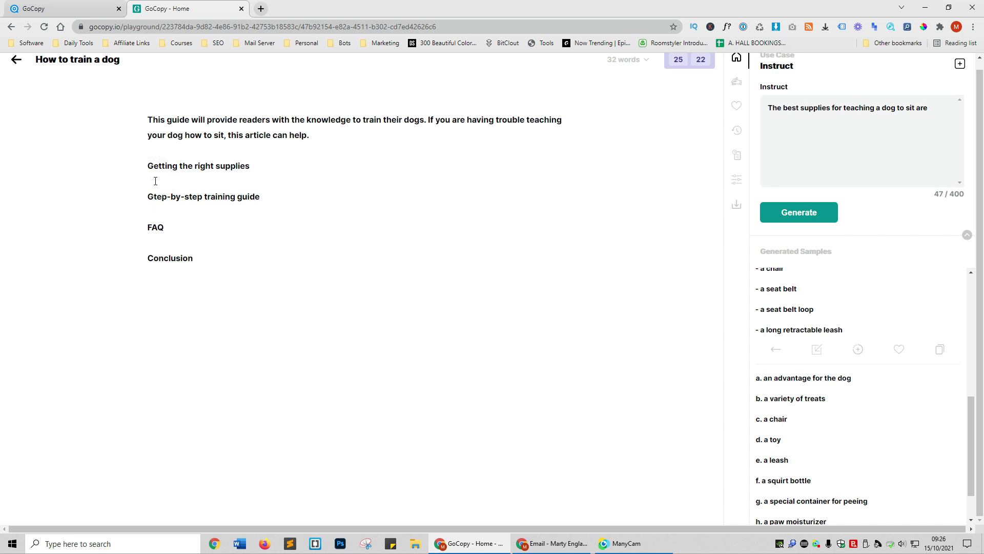
click(817, 350)
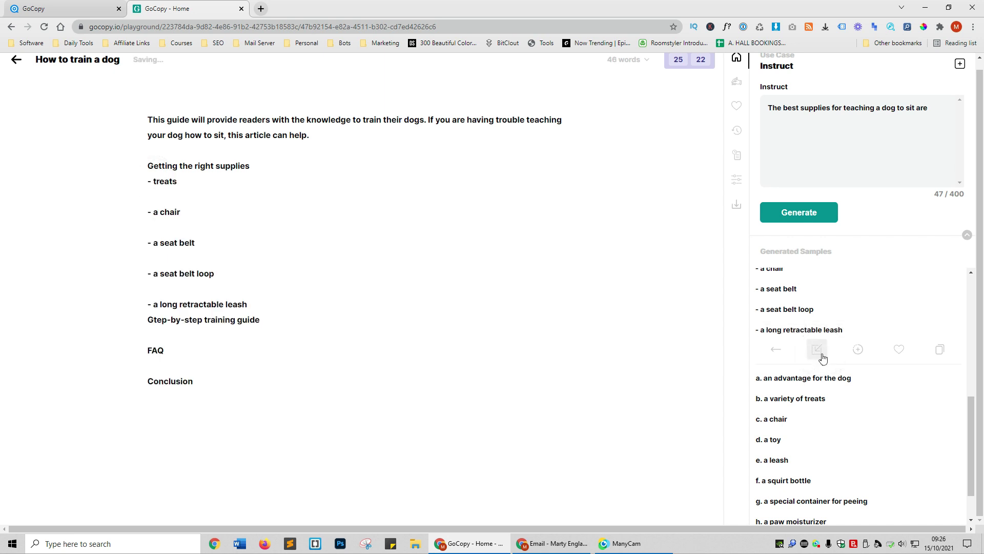
scroll(856, 402, up, 1)
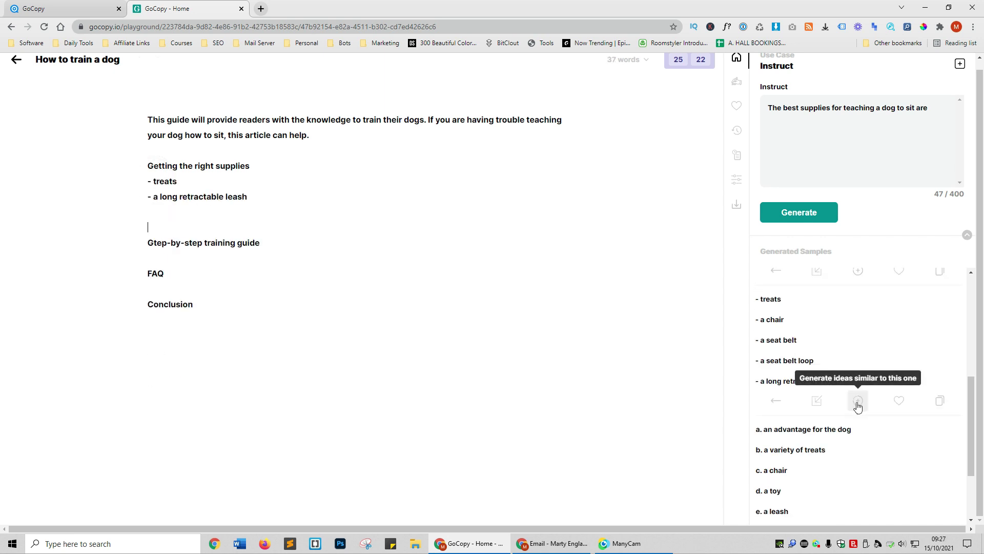
click(857, 405)
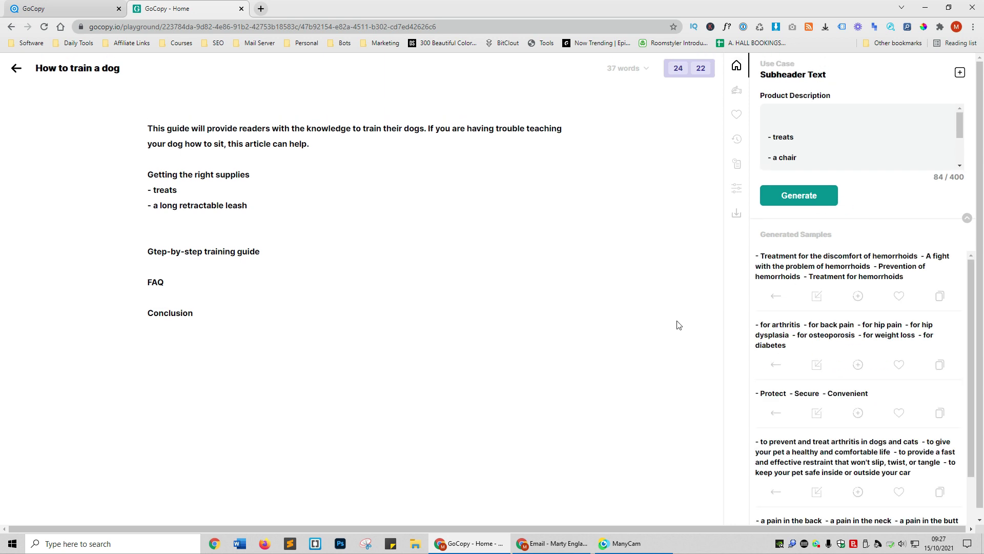
Step: Generate Listicle ideas for 'what are the best supplies for teaching a dog to sit?'
click(960, 73)
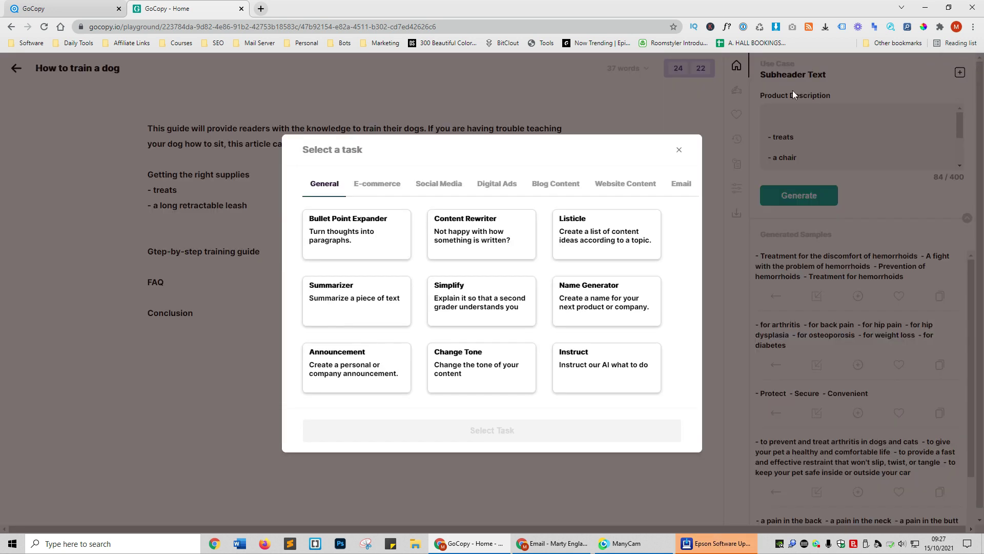
drag(584, 231, 569, 241)
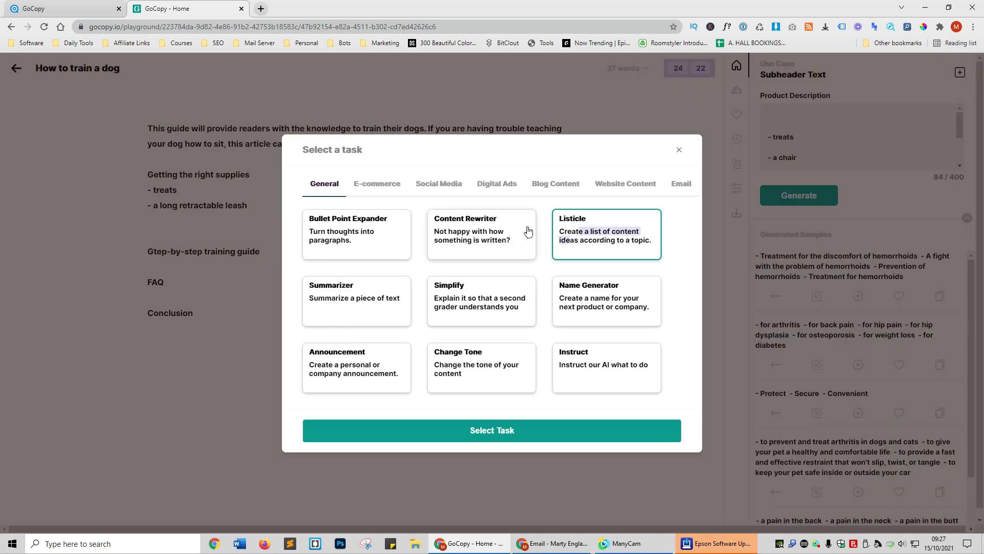
key(Return)
text(what are the bes)
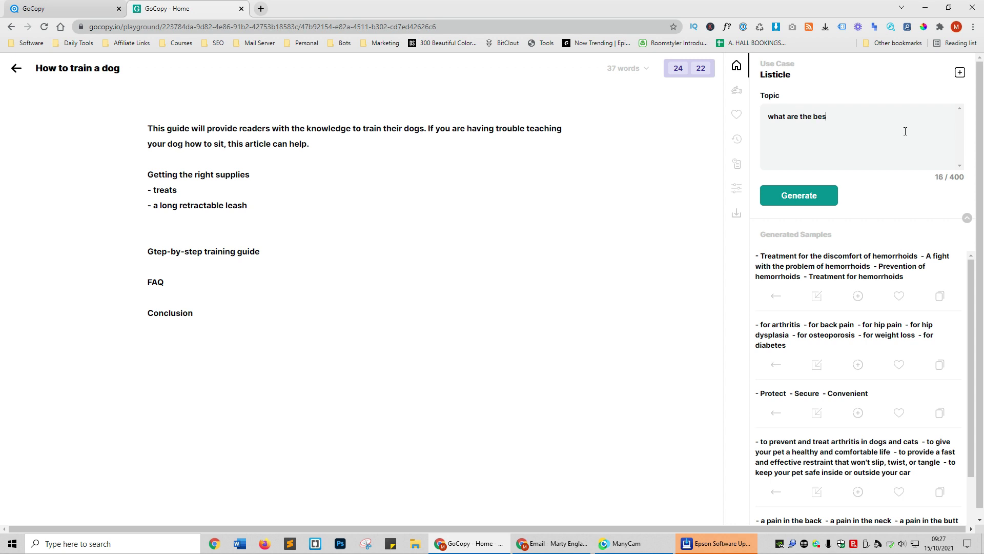
text(t supplies for teaching a dog to sit?)
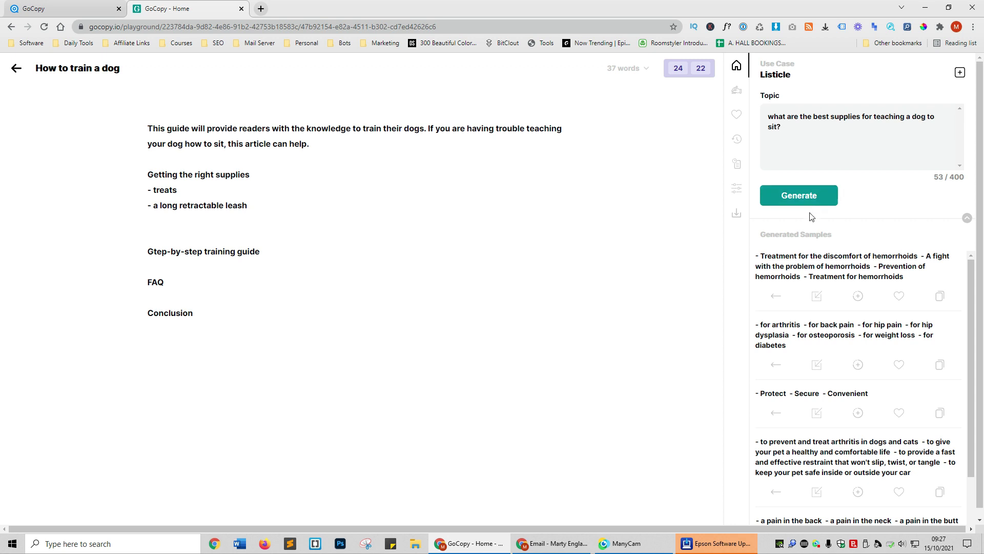
click(813, 202)
Step: Replace the two old supply bullets with the second list: treat pouch, treats or kibble, mat
scroll(760, 343, down, 1)
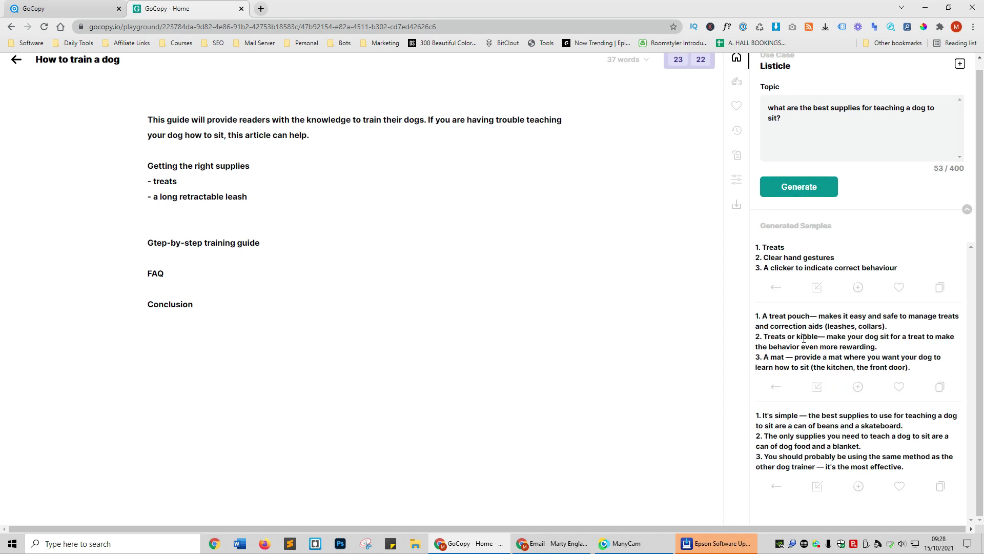
click(947, 388)
drag(250, 197, 139, 184)
key(ctrl+v)
click(293, 168)
key(Return)
key(Return)
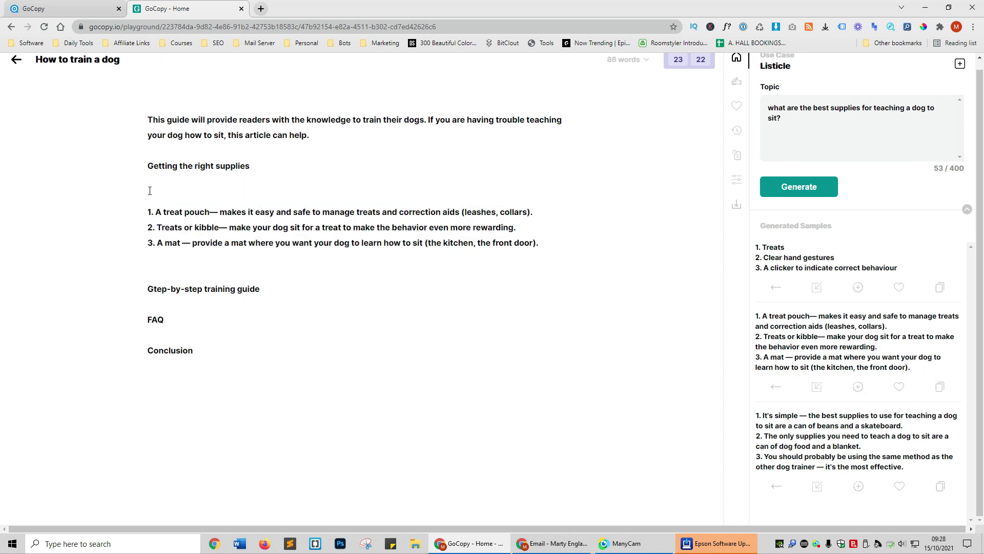
Step: Generate a Blog Intro for the Getting the right supplies heading
triple_click(185, 159)
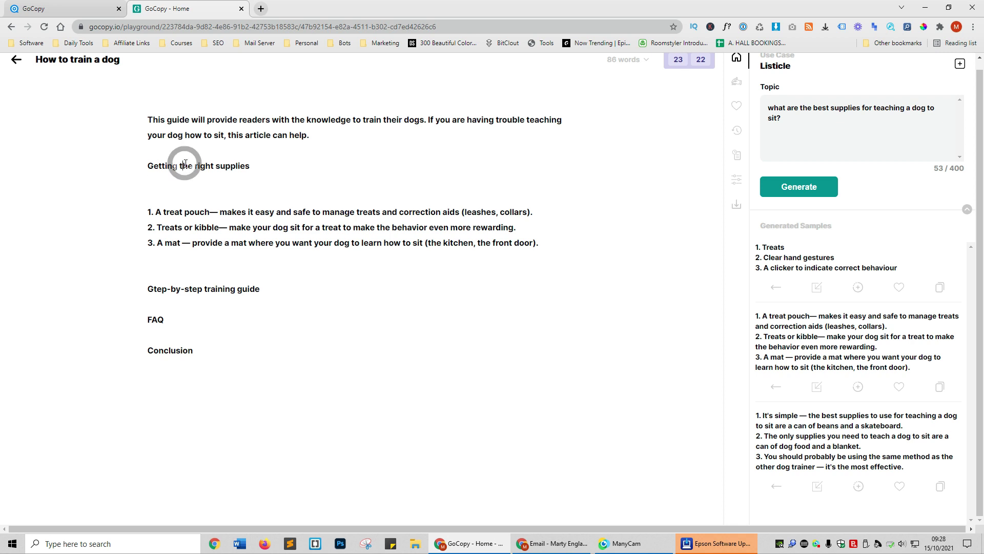
click(959, 64)
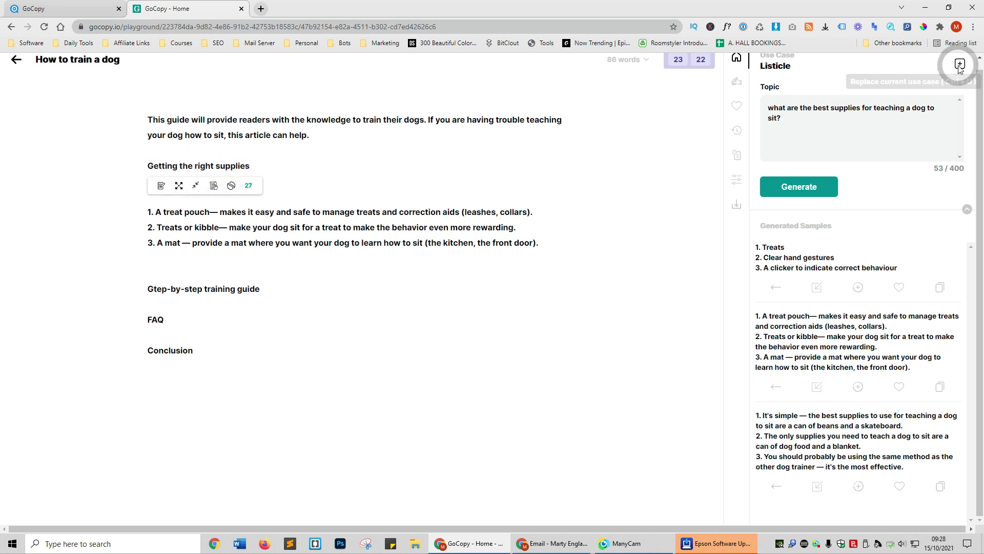
click(535, 190)
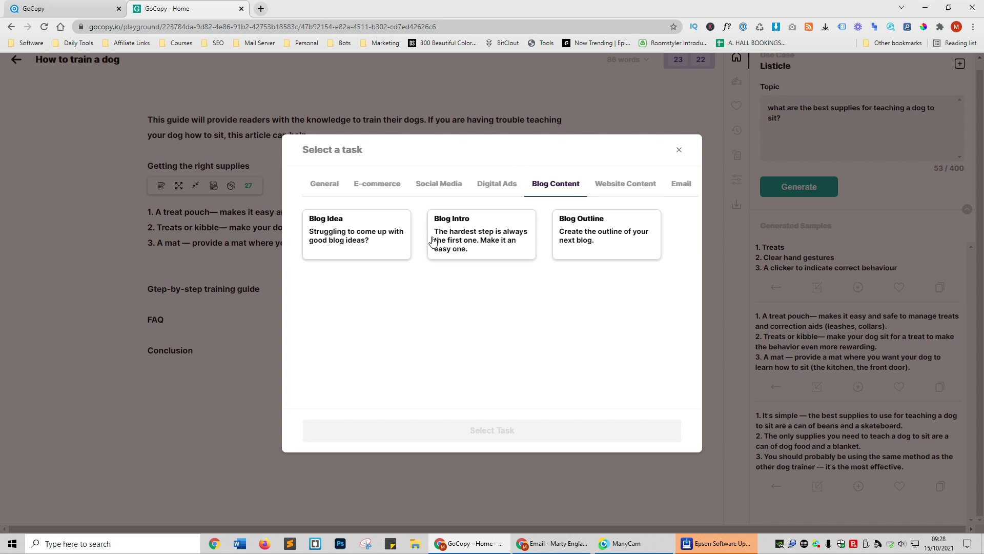
click(457, 234)
click(536, 429)
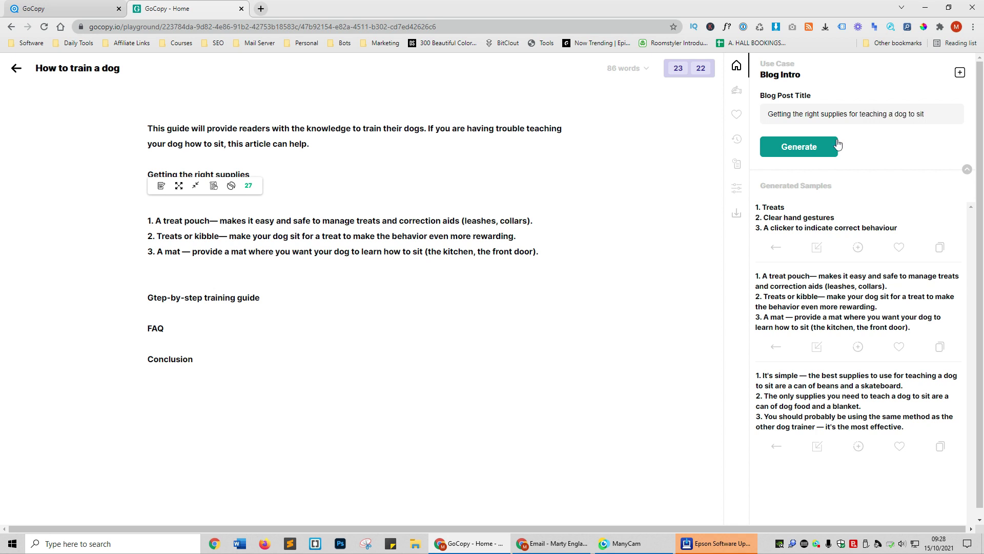
click(820, 152)
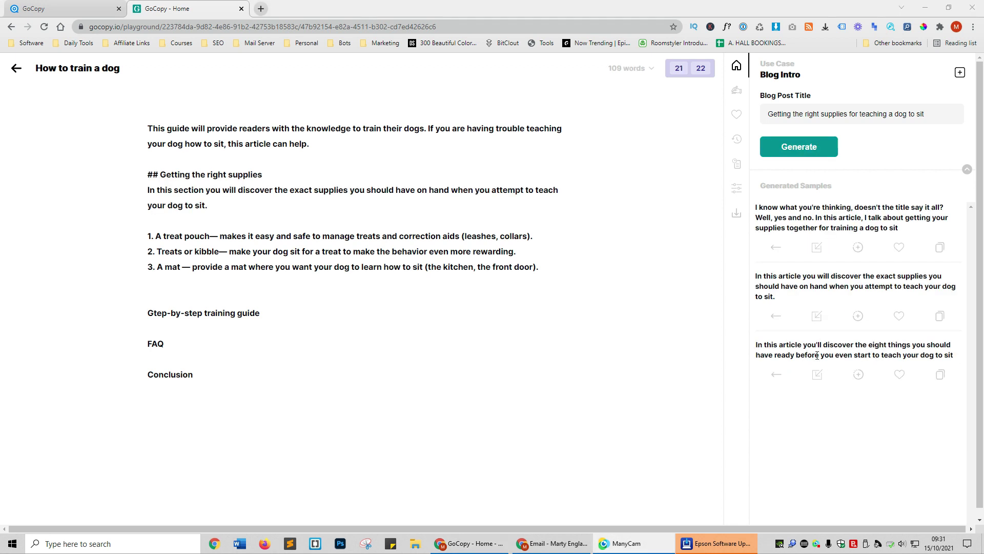
Step: Select the new intro paragraph, then part of the Getting the right supplies heading
drag(257, 212, 142, 192)
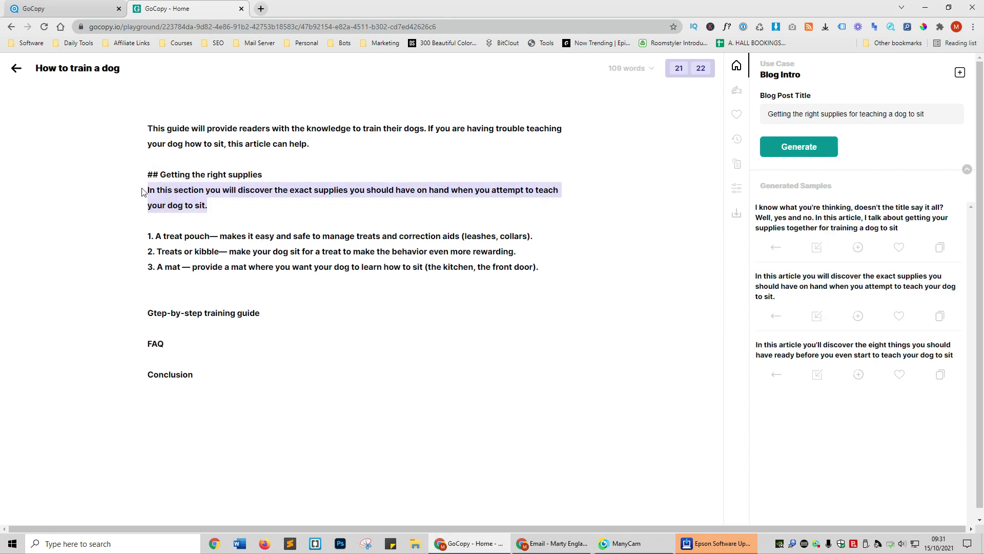
click(159, 170)
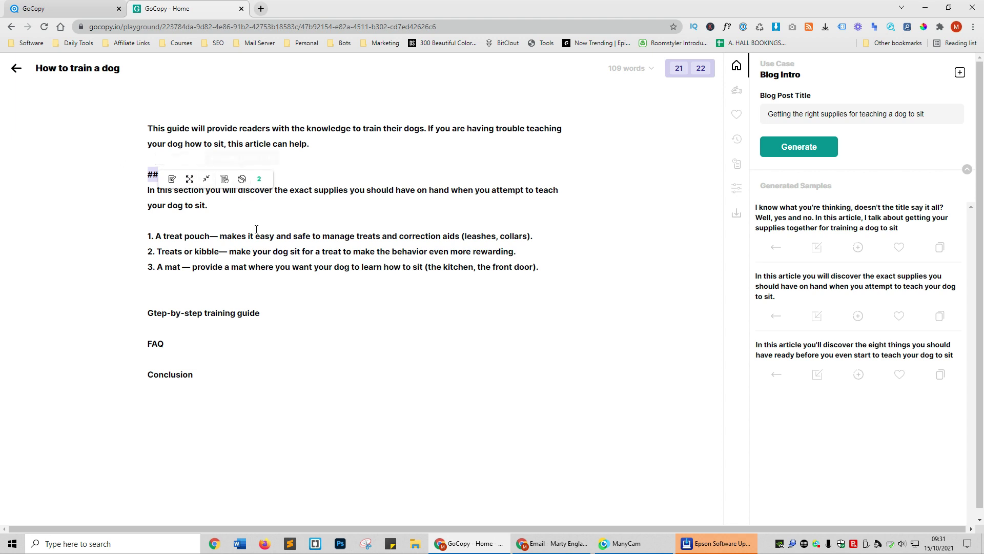
click(186, 173)
drag(174, 174, 262, 175)
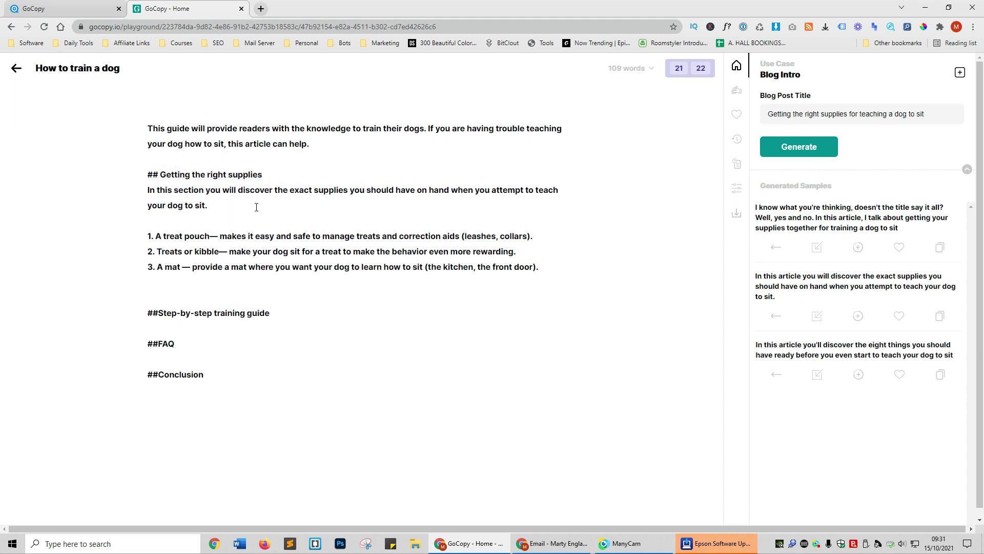
Step: Expand the supplies intro and paste the second expanded paragraph on patience and treat rewards below it
drag(285, 202, 134, 197)
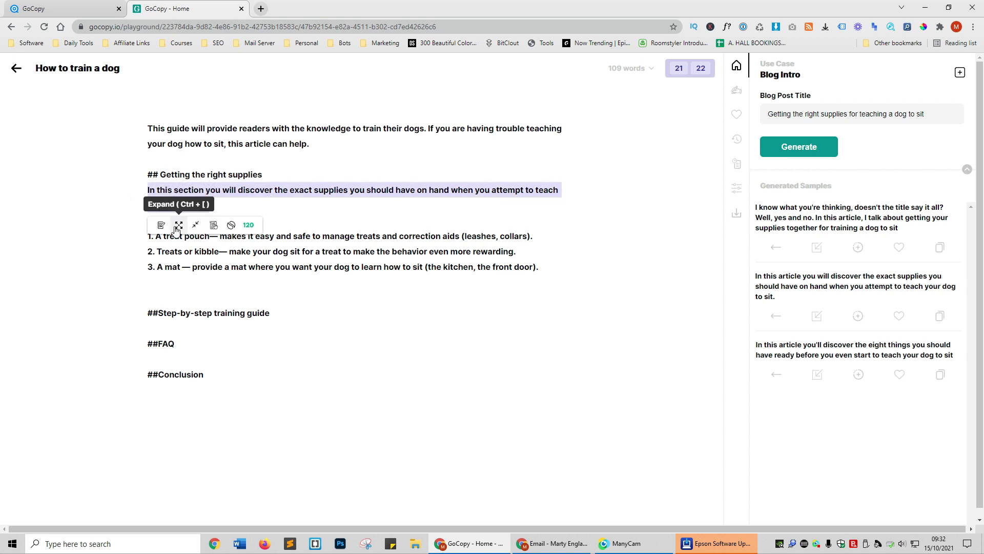
click(179, 229)
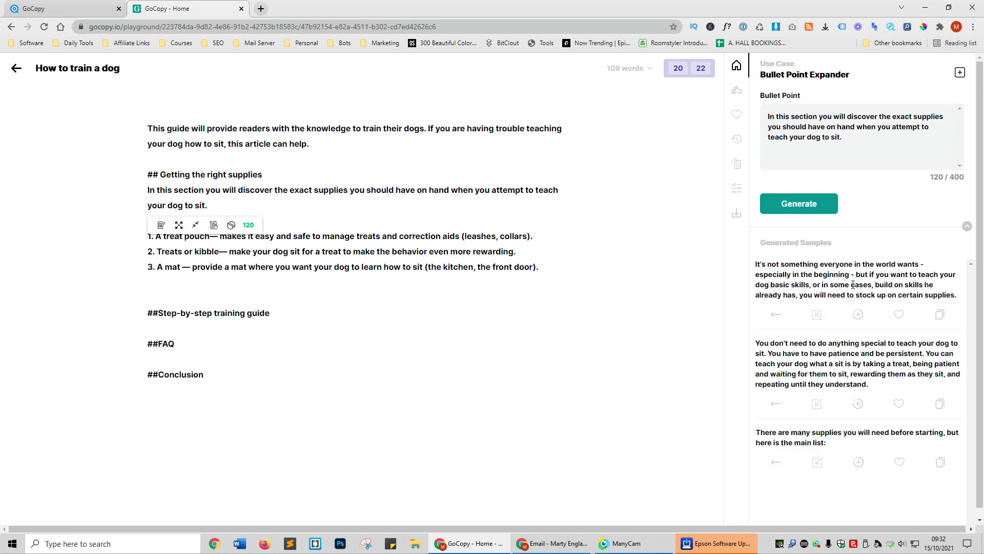
click(939, 405)
click(279, 222)
key(ctrl+v)
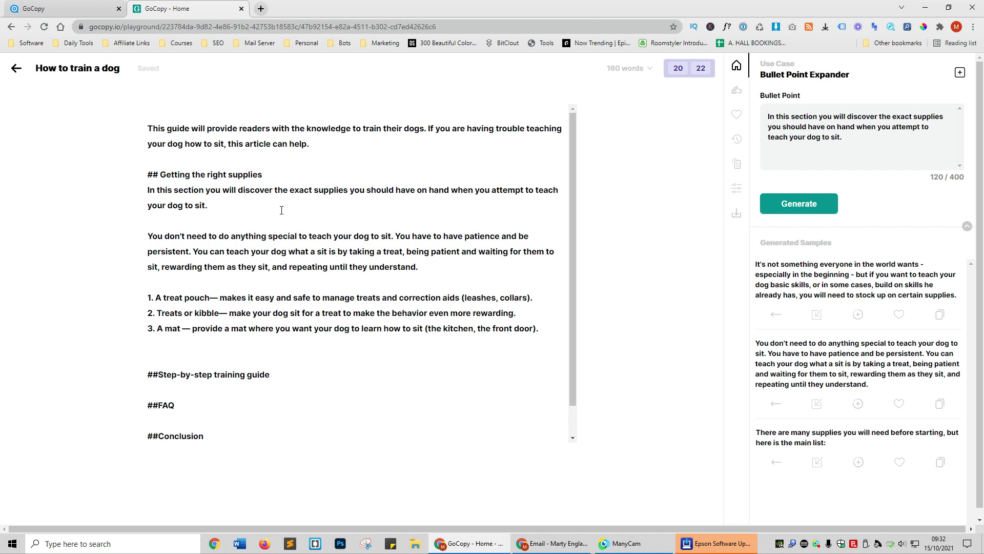
scroll(307, 282, down, 1)
click(309, 340)
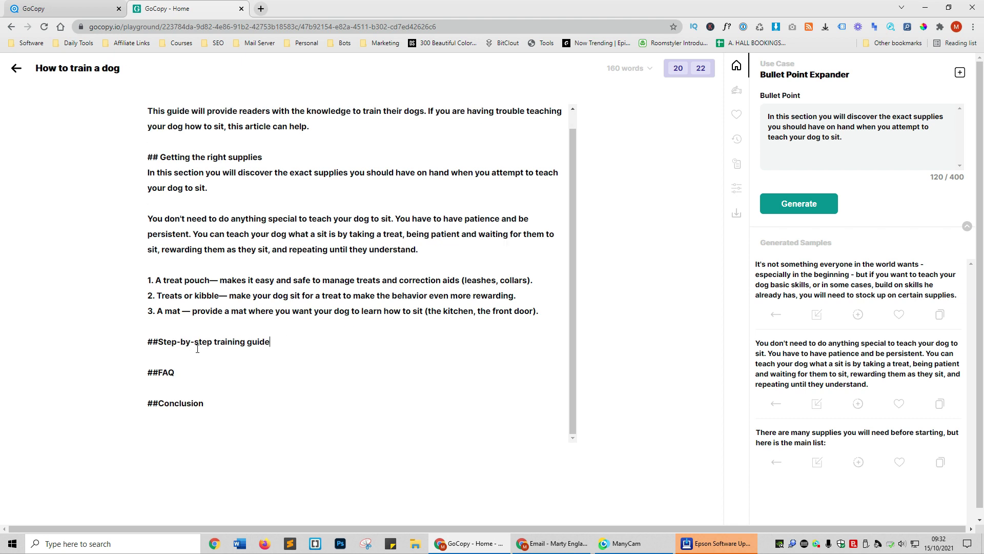
Step: Generate Listicle steps for '4 steps to train a dog to sit' and insert both lists under the guide heading
click(960, 74)
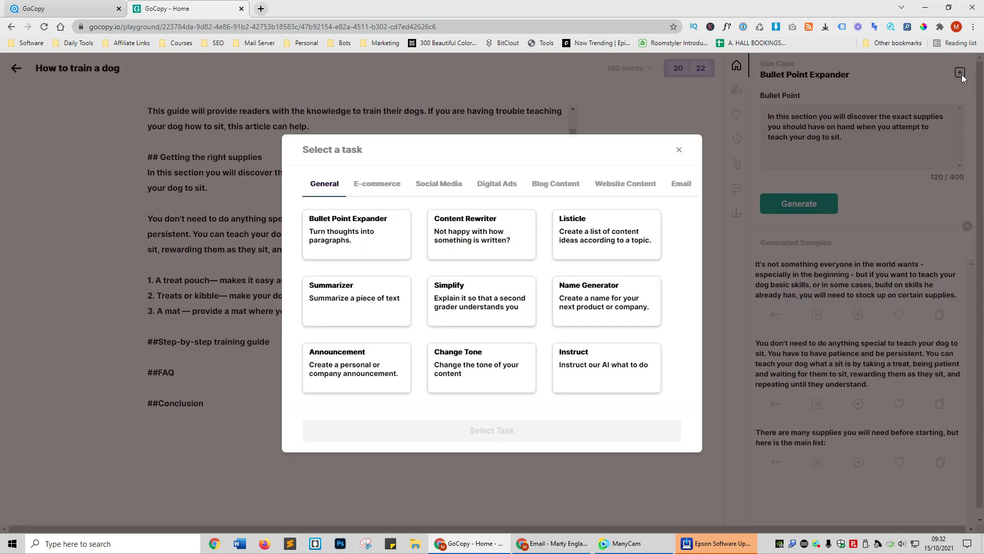
click(602, 238)
click(555, 437)
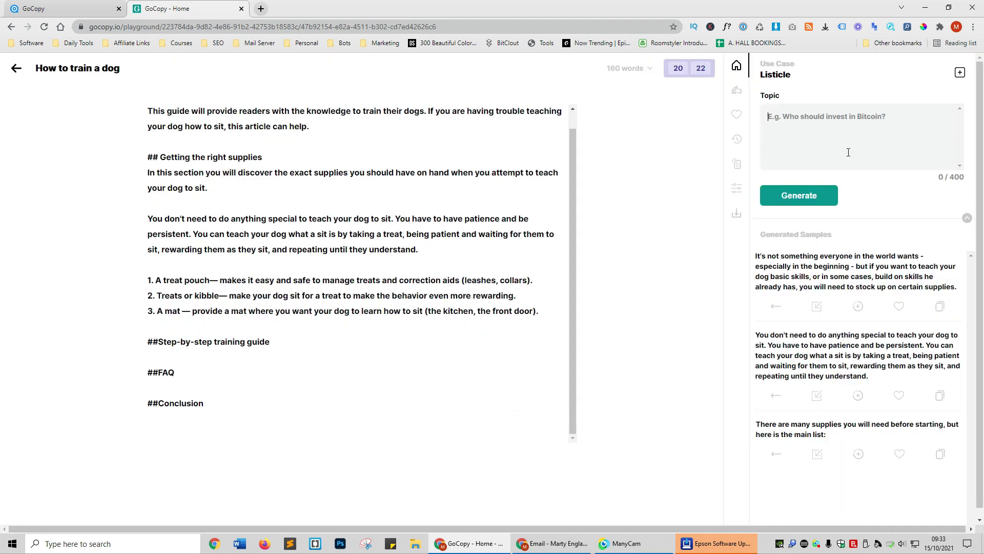
text(4 steps )
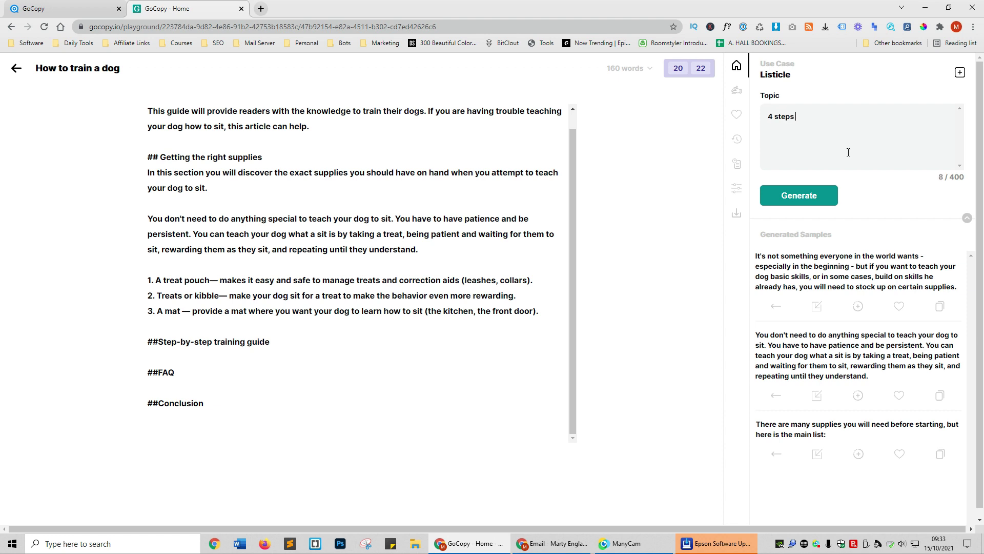
text(to train a dog to sit)
click(835, 190)
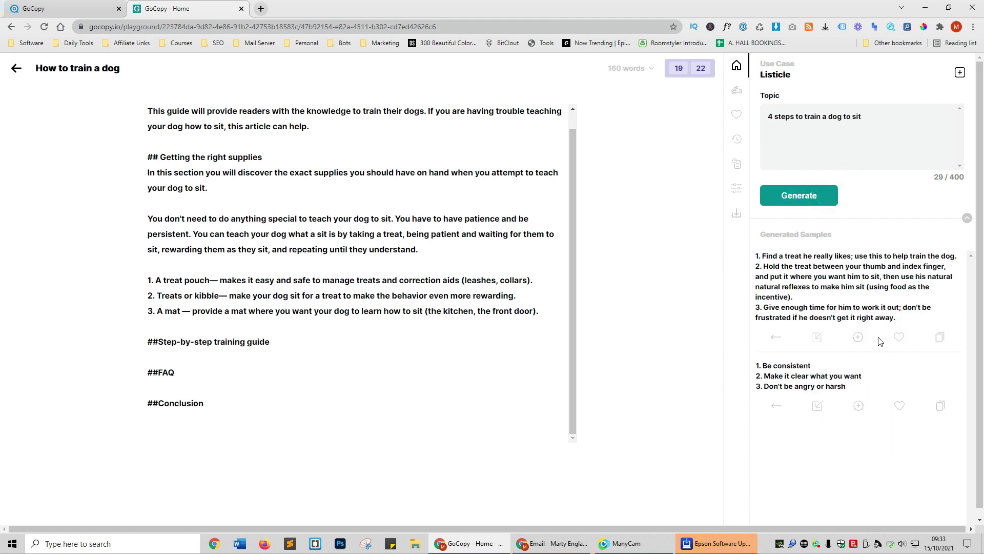
click(939, 337)
click(252, 352)
key(ctrl+v)
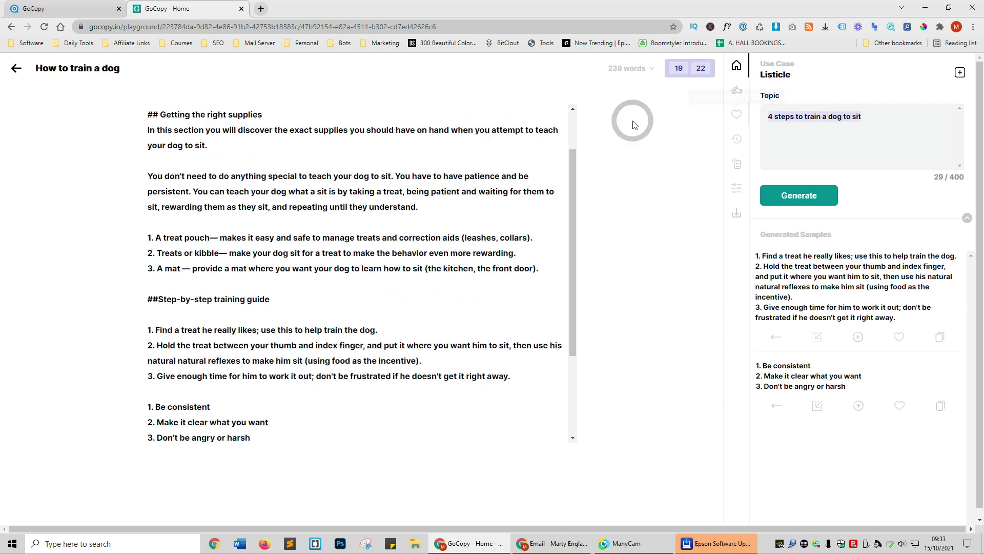
Step: Generate a blog intro and insert the first version under the training guide heading
click(960, 73)
click(559, 192)
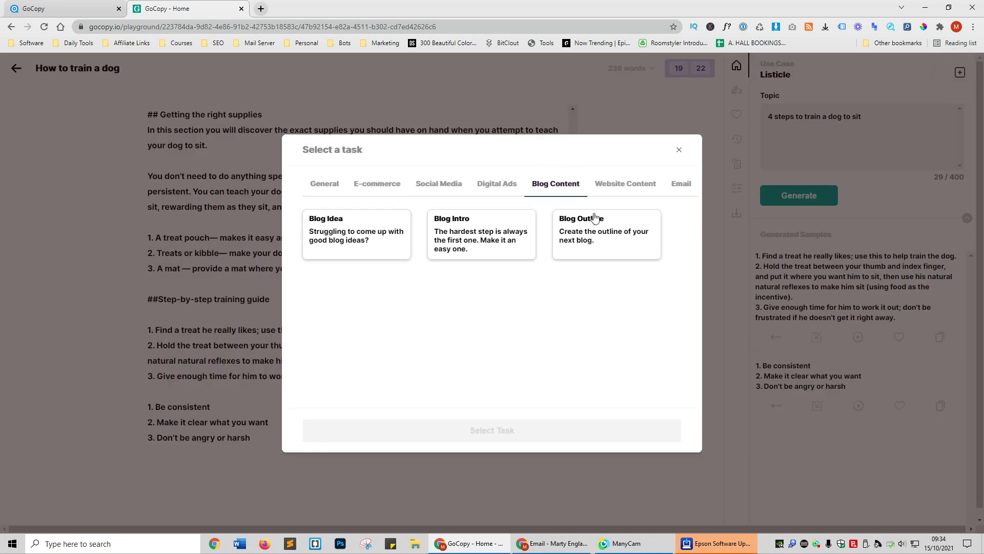
click(467, 242)
click(599, 430)
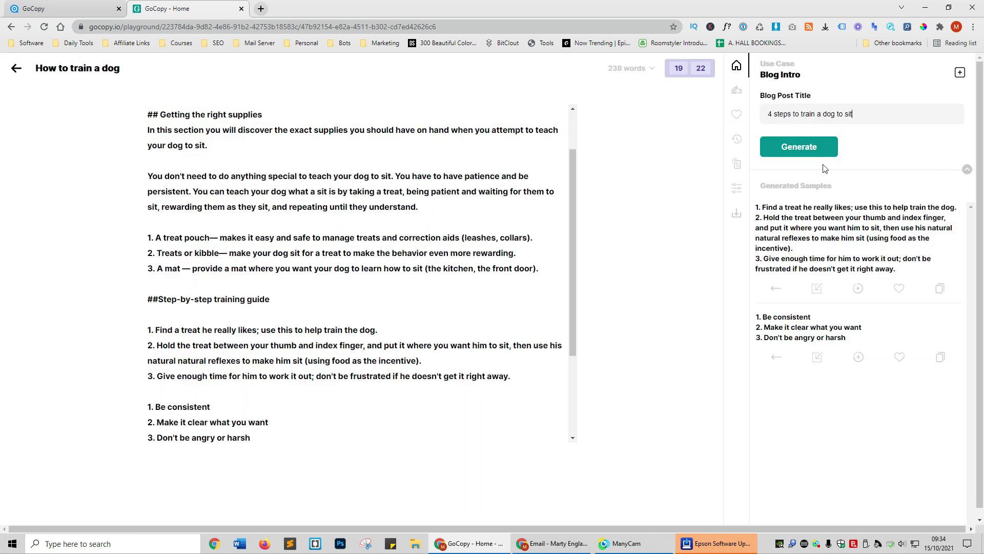
click(816, 147)
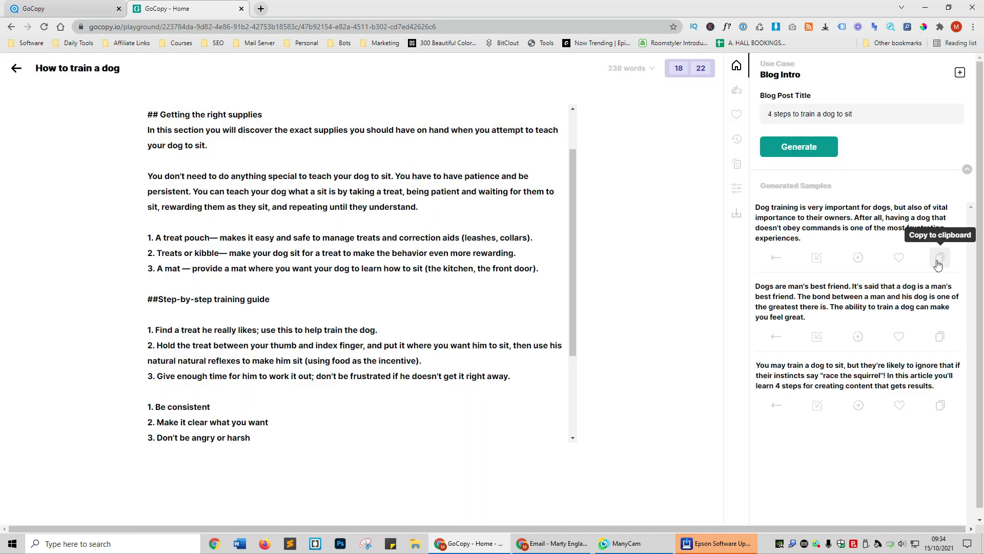
click(858, 256)
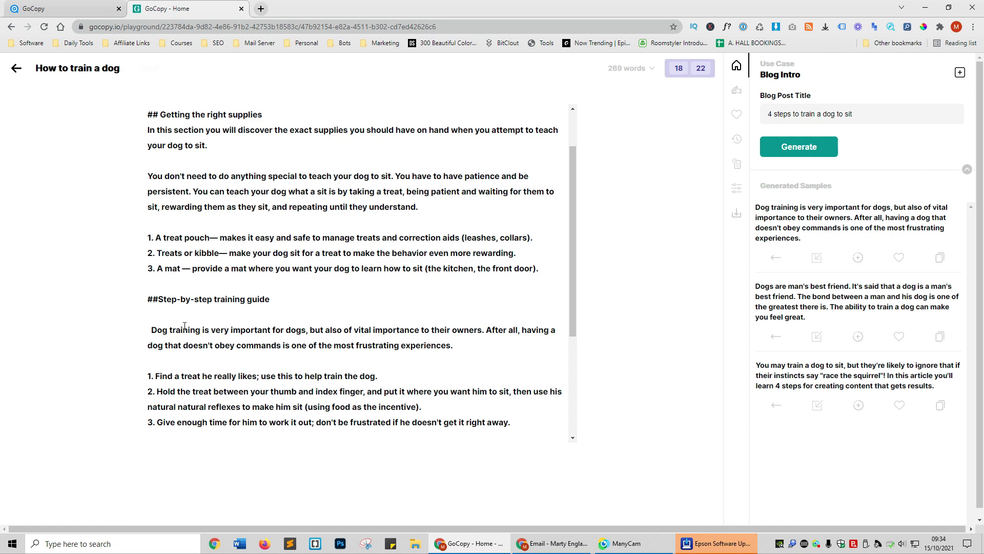
Step: Replace the dog training paragraph with its first AI-rewritten version
scroll(212, 315, down, 1)
triple_click(410, 286)
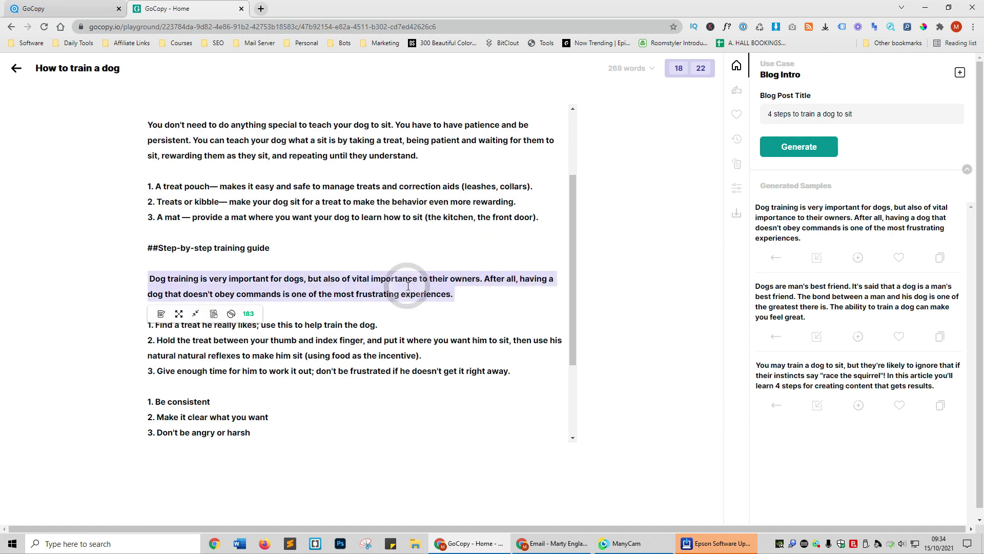
click(162, 315)
click(940, 332)
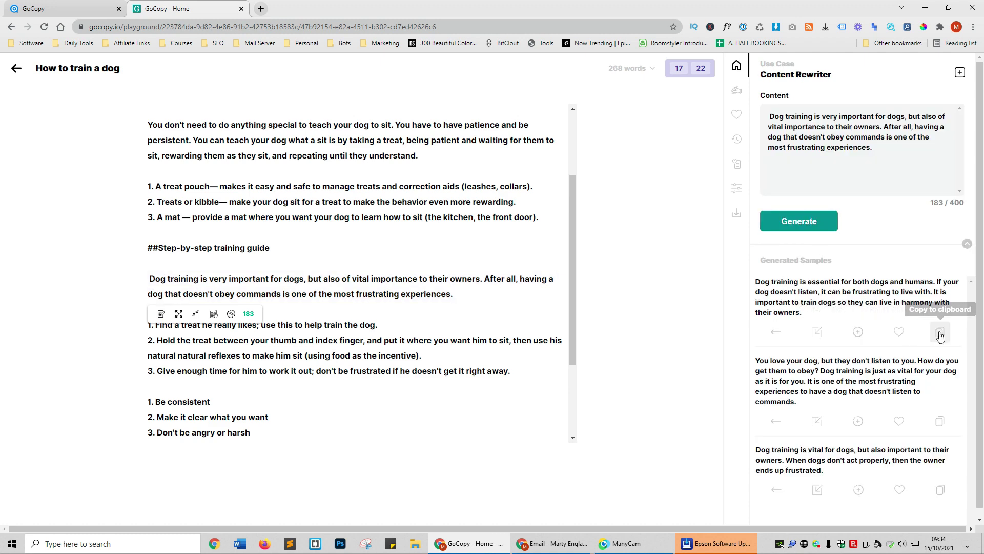
drag(457, 300, 99, 280)
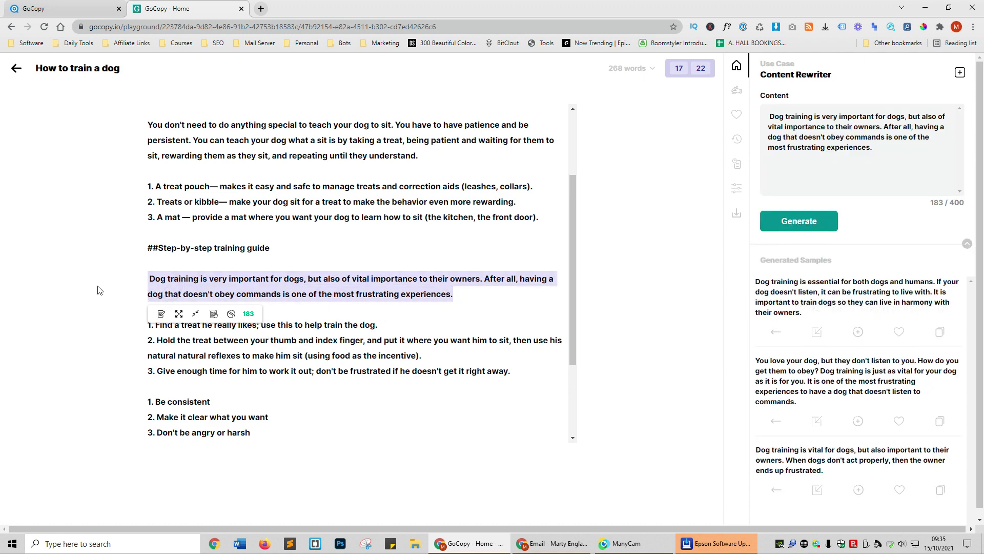
key(ctrl+v)
Step: Add an 'Always remember to' lead-in line after the third training step
scroll(293, 341, down, 1)
click(293, 341)
key(Return)
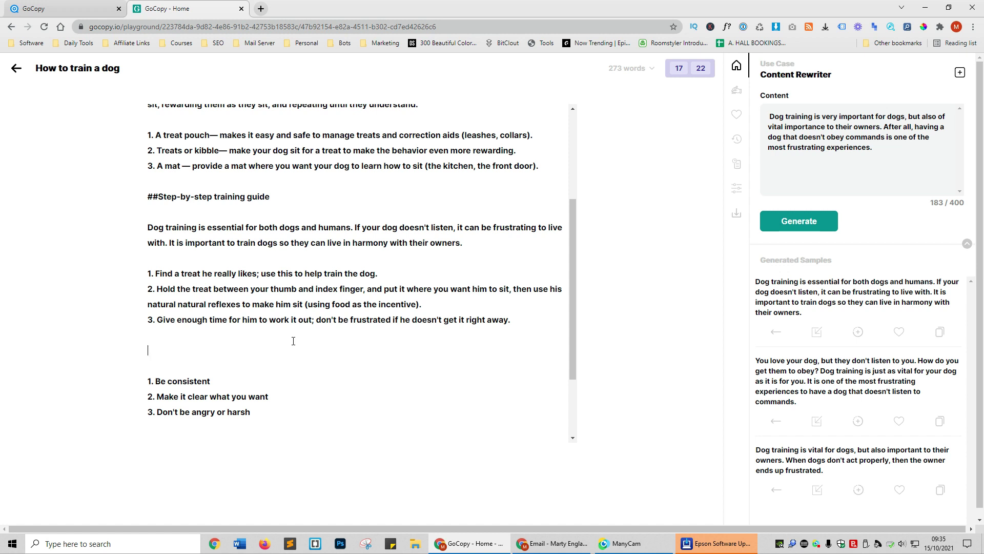
text(Always remember to)
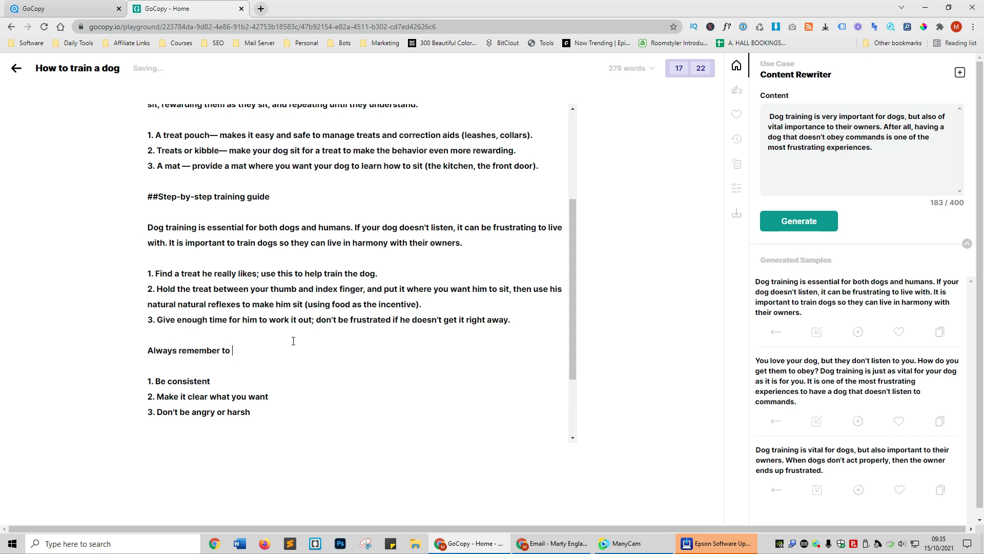
scroll(293, 340, down, 2)
click(209, 364)
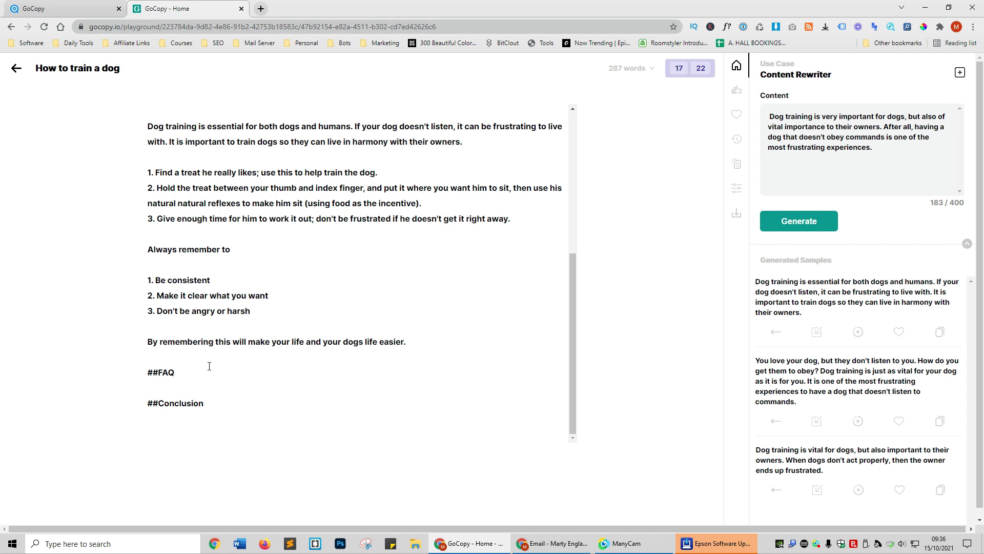
Step: Generate Listicle questions about getting a dog to sit on a new line under ##FAQ
key(Return)
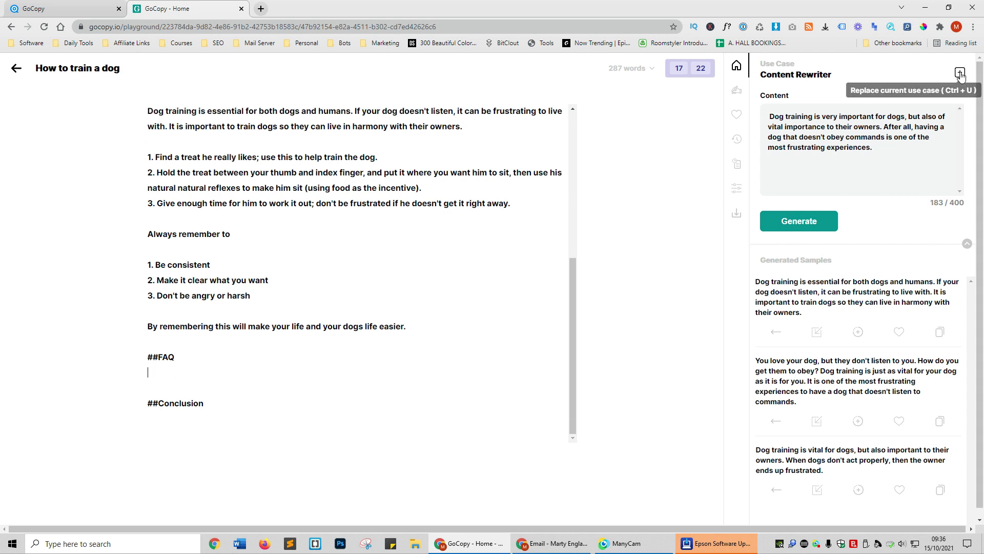
click(960, 73)
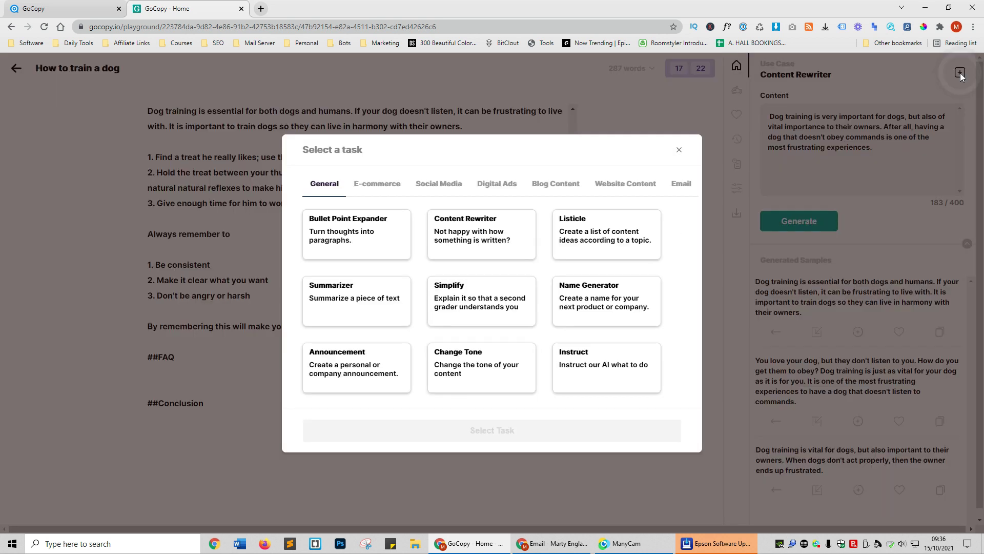
double_click(586, 233)
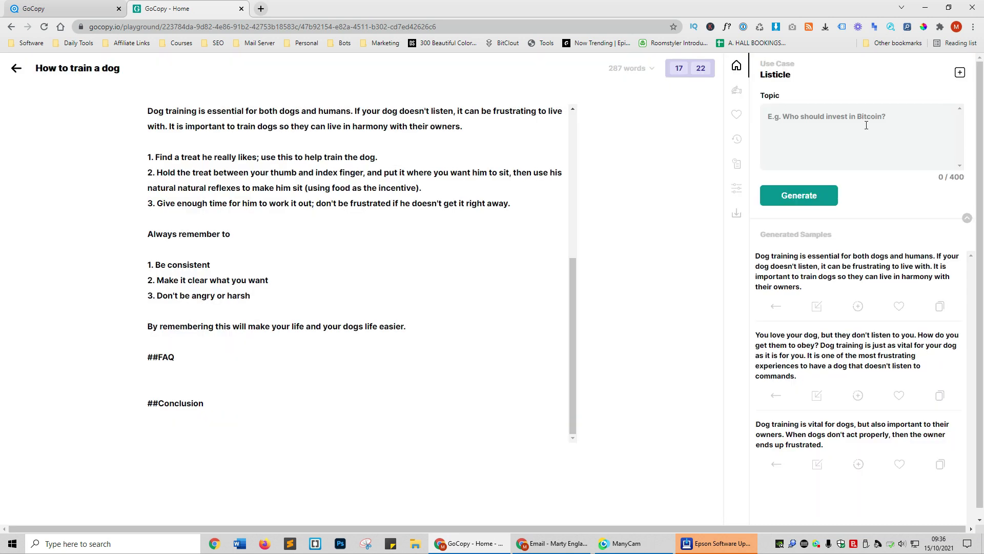
text(wha)
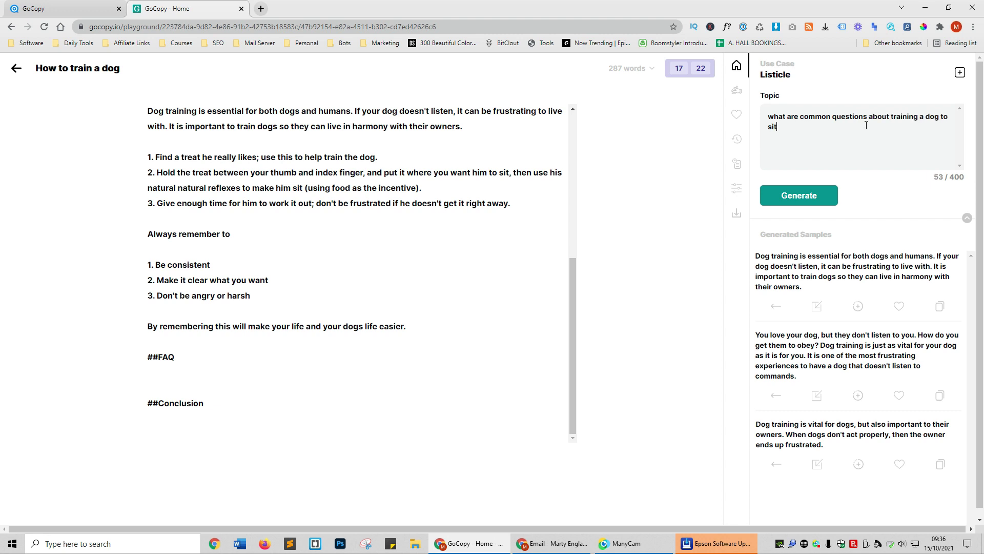
text(?)
click(798, 196)
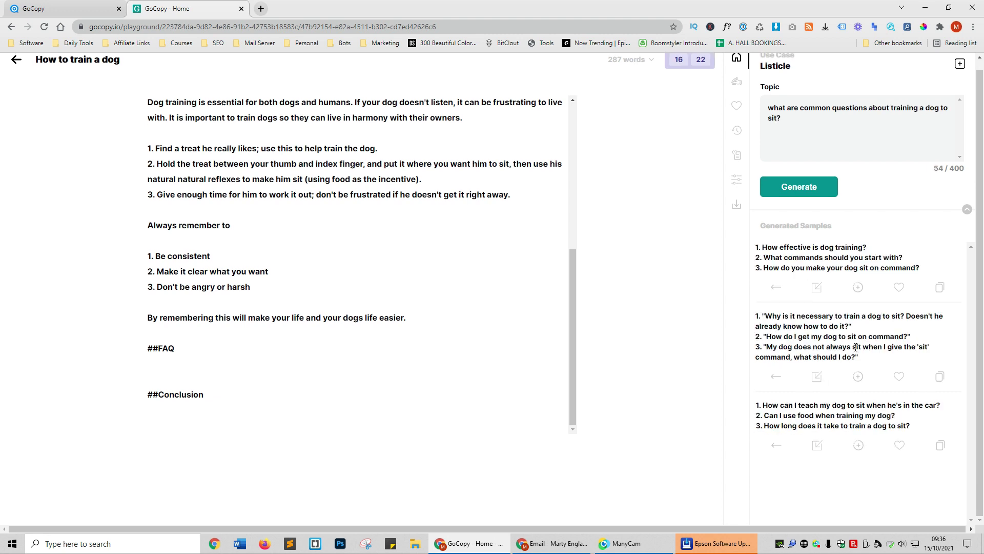
Step: Paste the second set of generated questions under ##FAQ, adding a blank line after the first
click(939, 376)
click(225, 361)
key(ctrl+v)
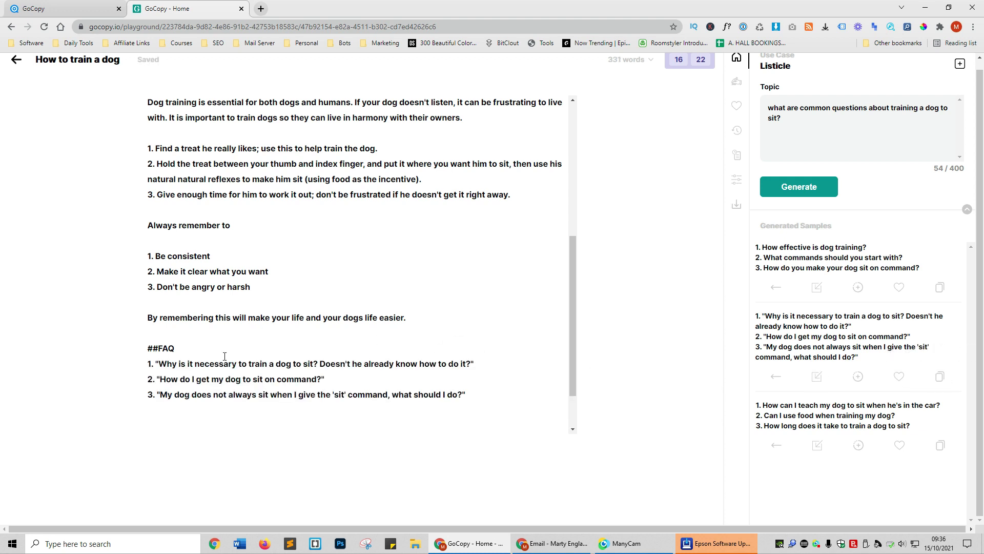
scroll(225, 356, down, 1)
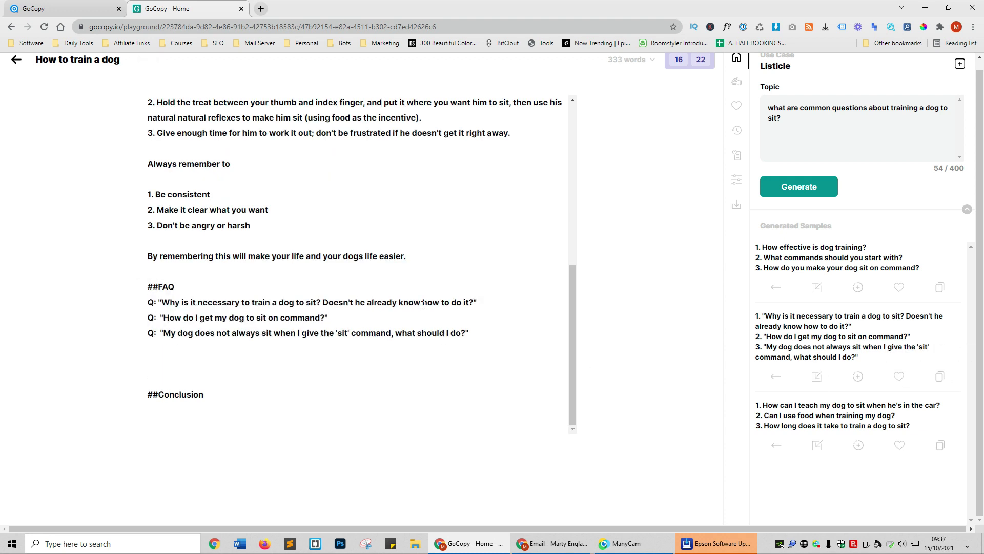
click(502, 299)
key(Return)
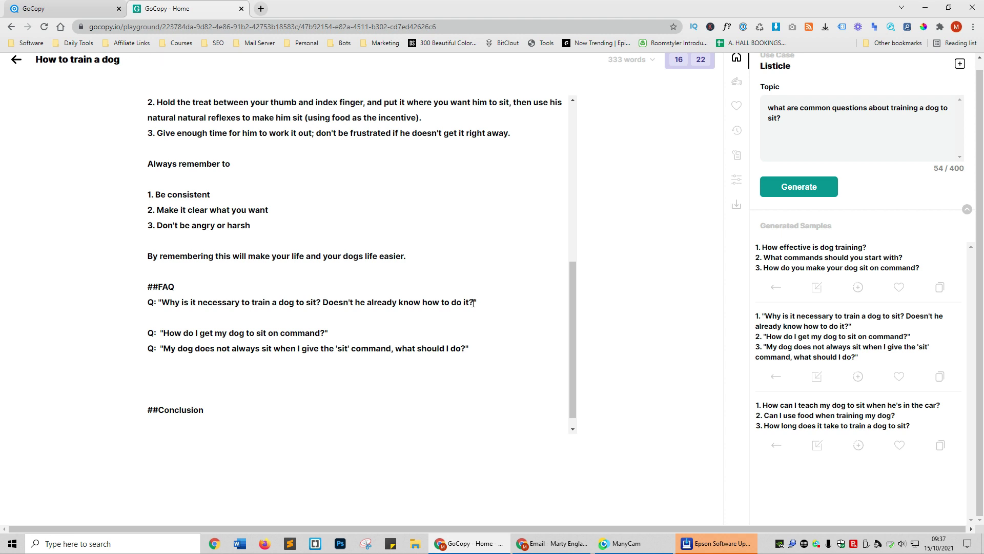
Step: Generate an Instruct answer to the first FAQ question
drag(472, 303, 160, 303)
click(959, 65)
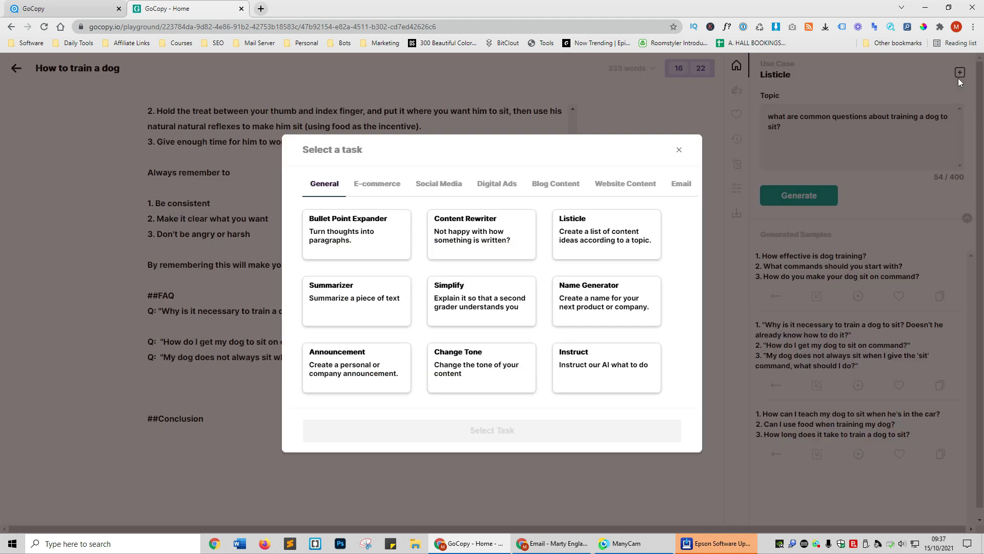
click(634, 373)
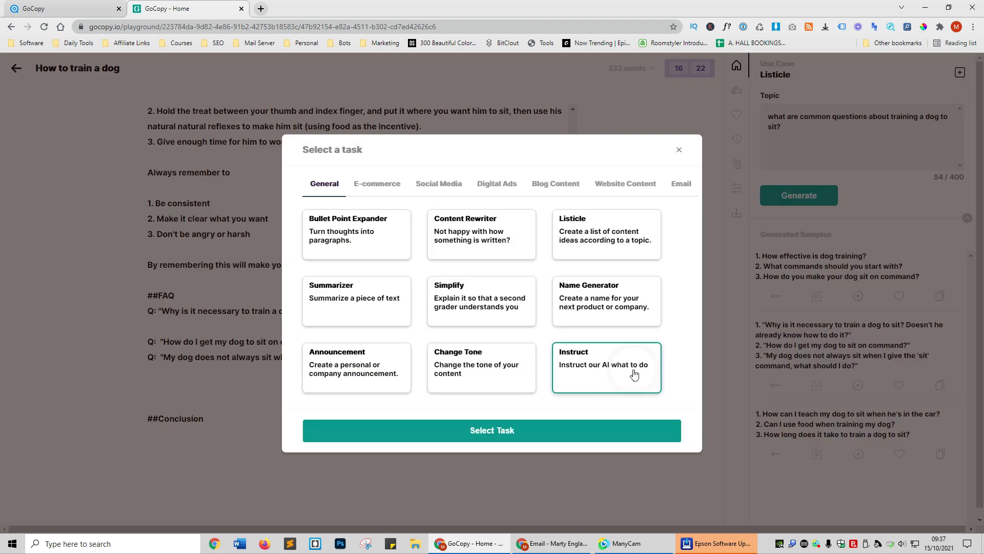
click(580, 444)
click(861, 177)
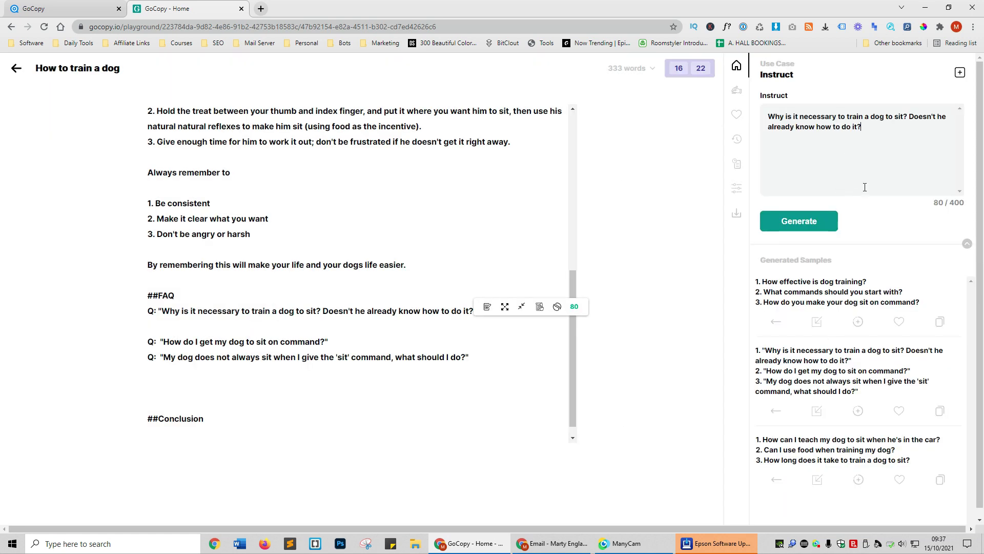
click(820, 225)
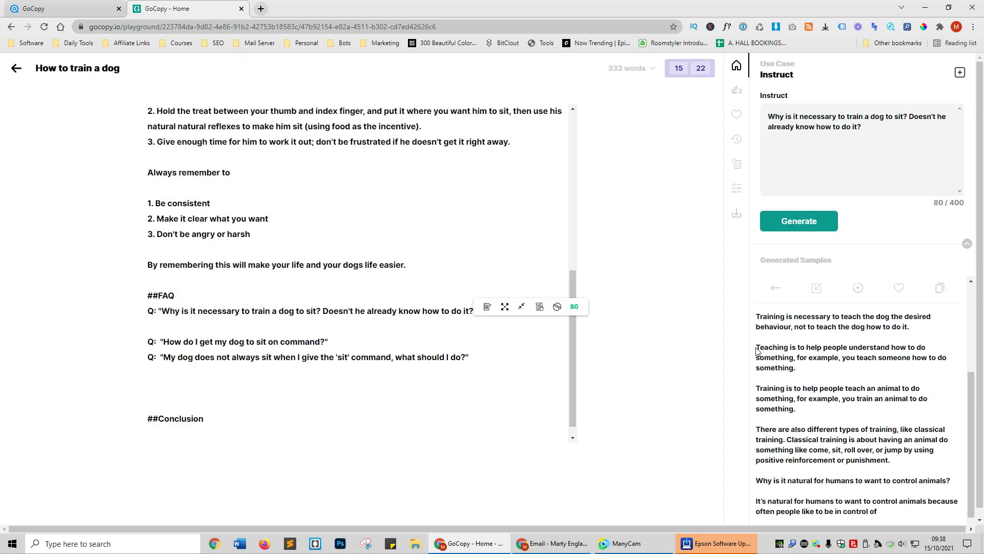
Step: Paste the generated answer after an 'A:' label under the first question
triple_click(771, 348)
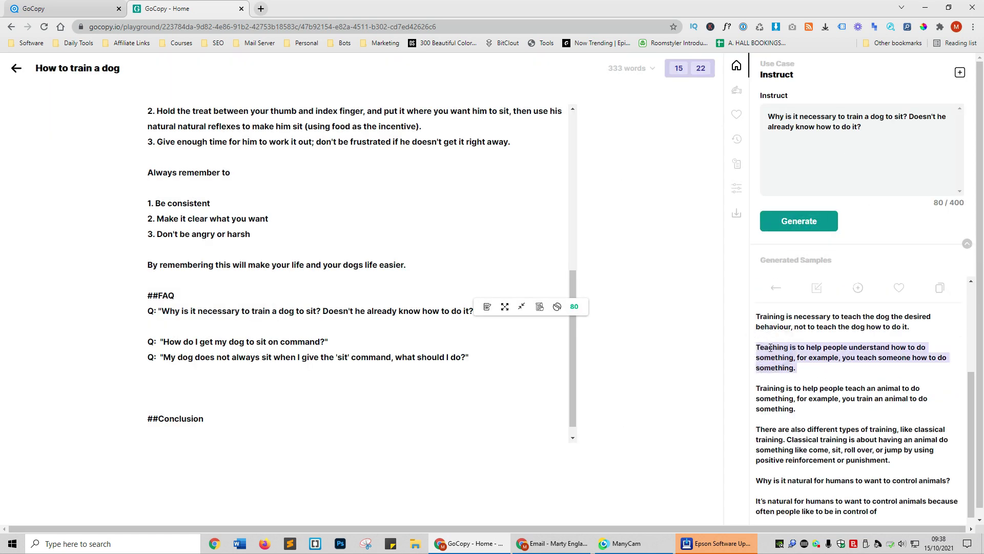
click(174, 326)
text(a:)
key(ctrl+v)
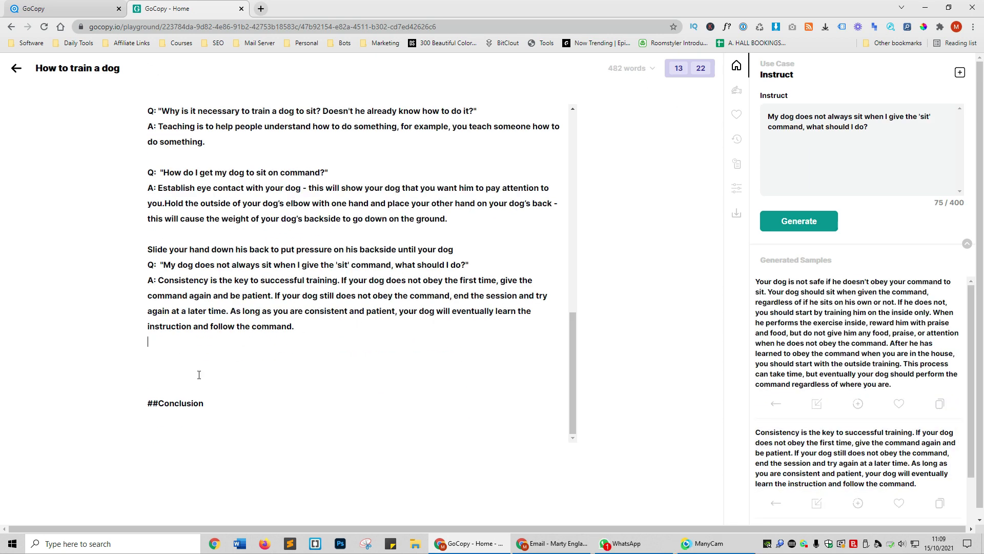
scroll(220, 379, down, 1)
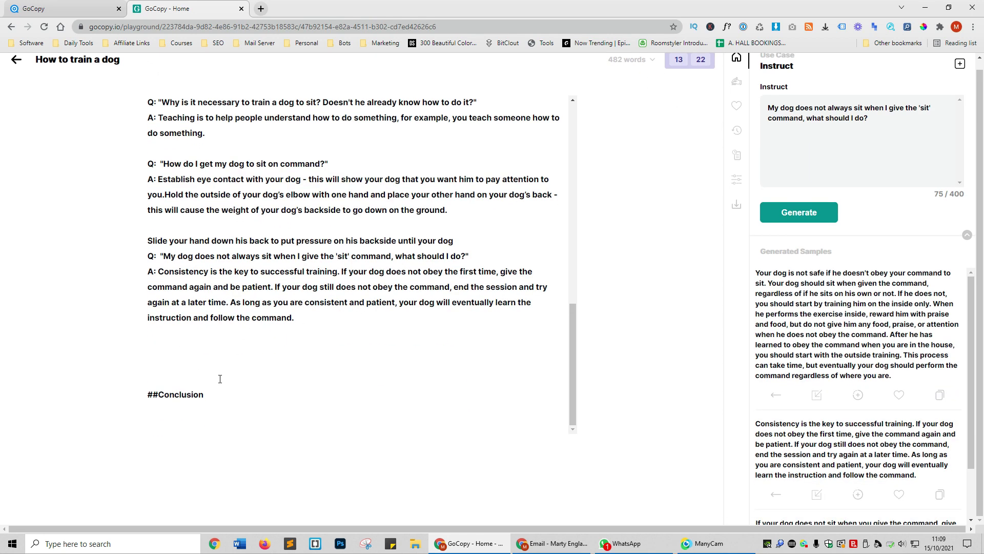
click(151, 375)
Step: Generate Summarizer summaries of the pasted article intro
scroll(958, 87, up, 1)
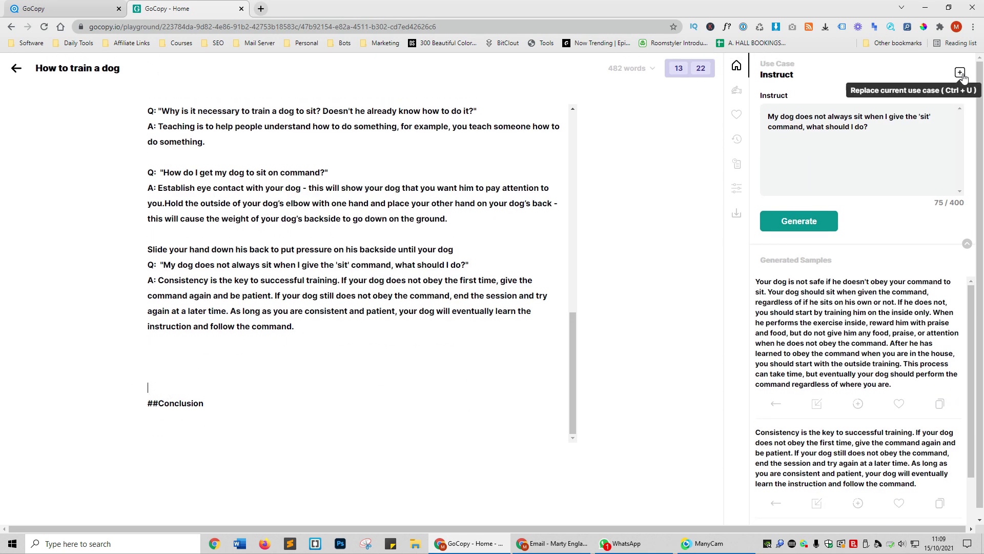
click(961, 74)
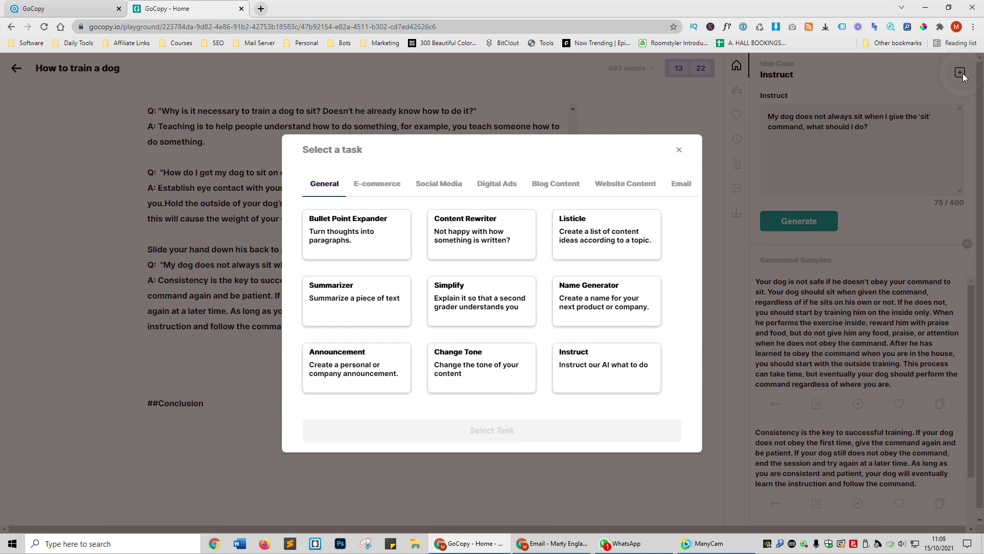
click(362, 309)
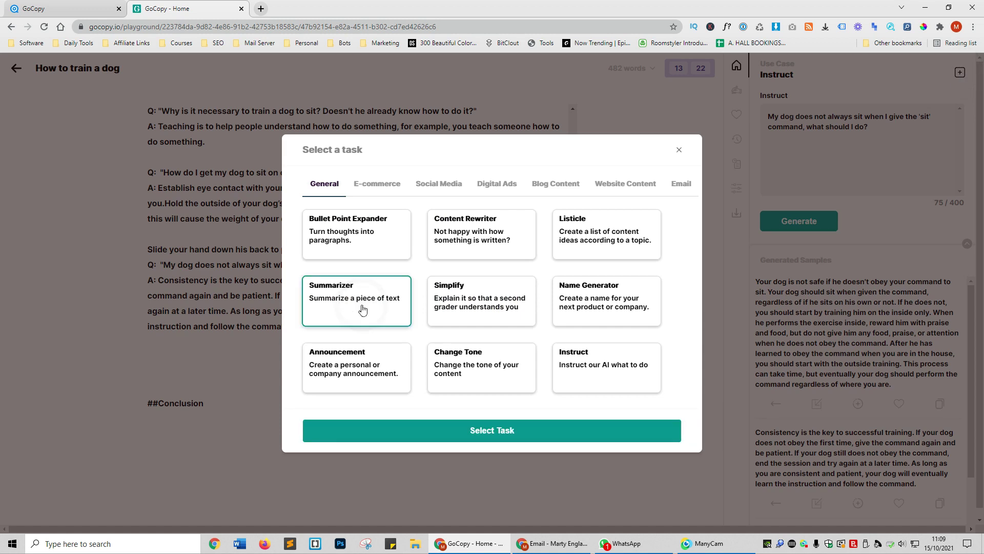
click(507, 432)
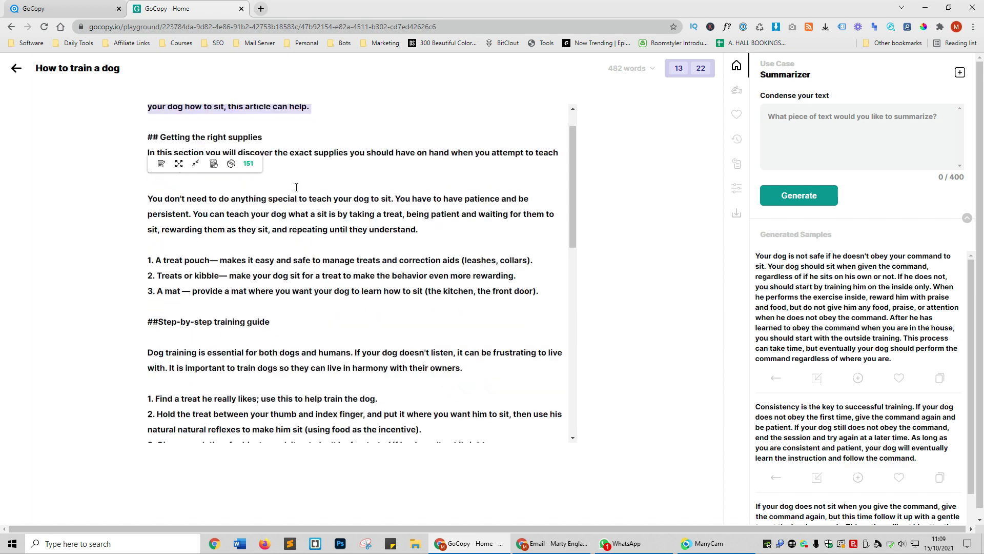
click(788, 146)
key(ctrl+v)
click(801, 196)
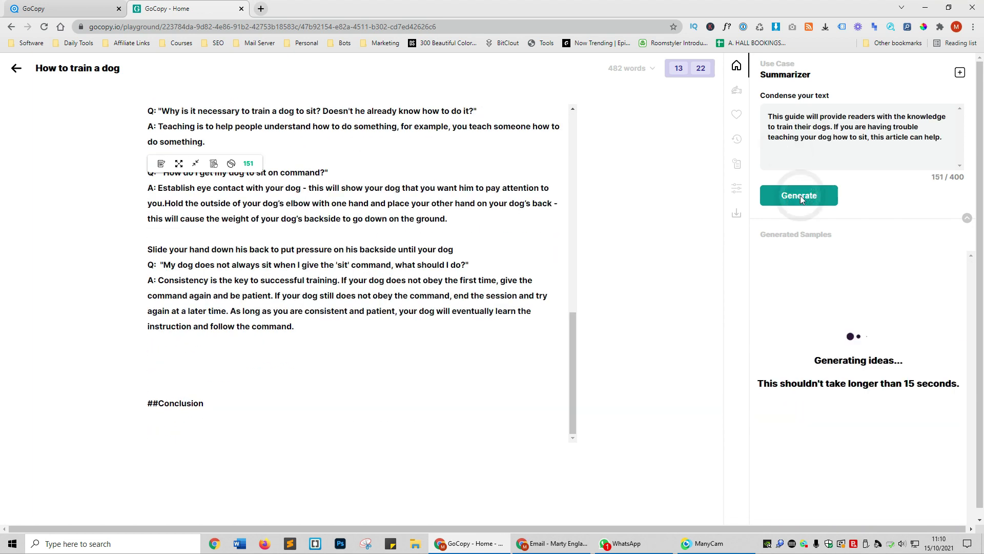
Step: Paste the first summary below ##Conclusion and remove the extra blank lines above it
click(943, 295)
click(191, 430)
key(ctrl+v)
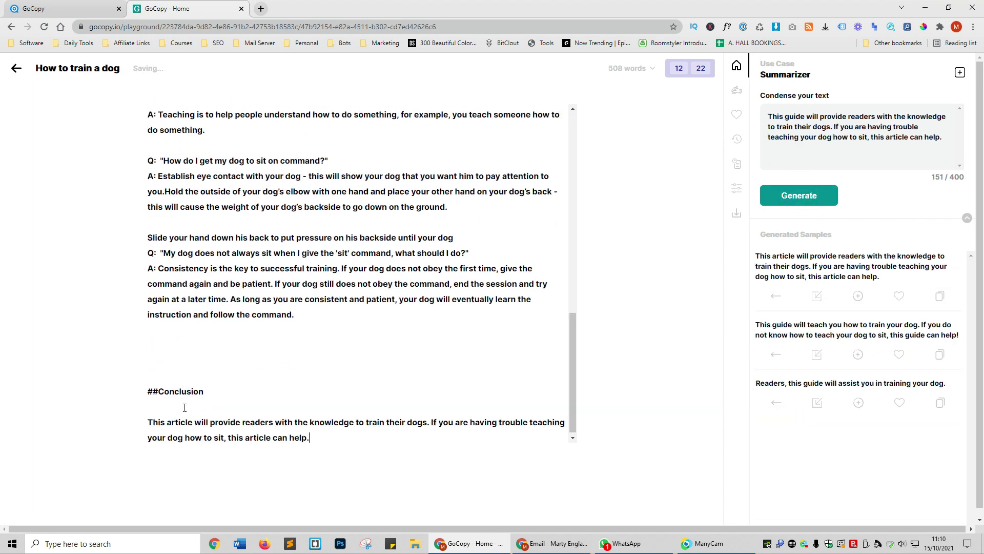
click(180, 361)
key(BackSpace)
key(BackSpace)
key(BackSpace)
click(320, 437)
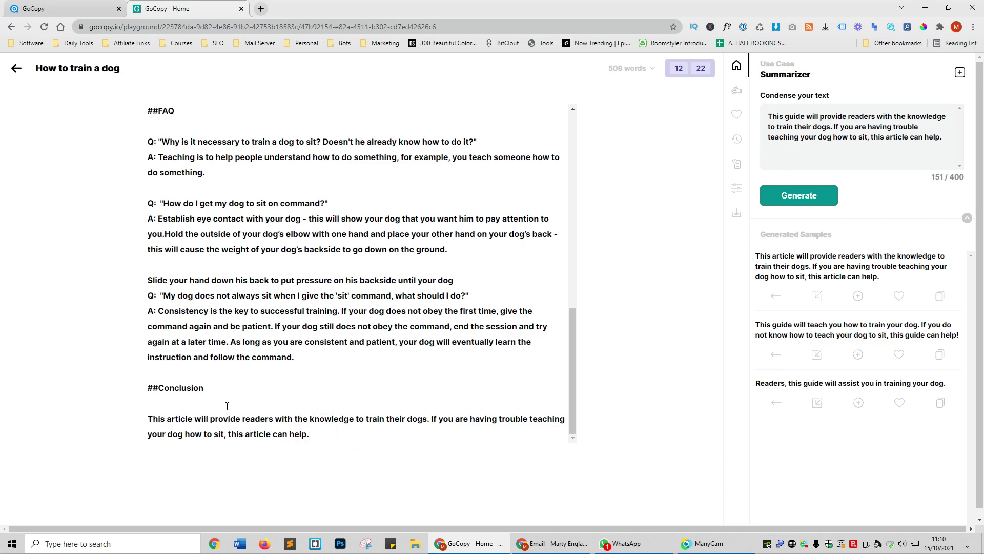